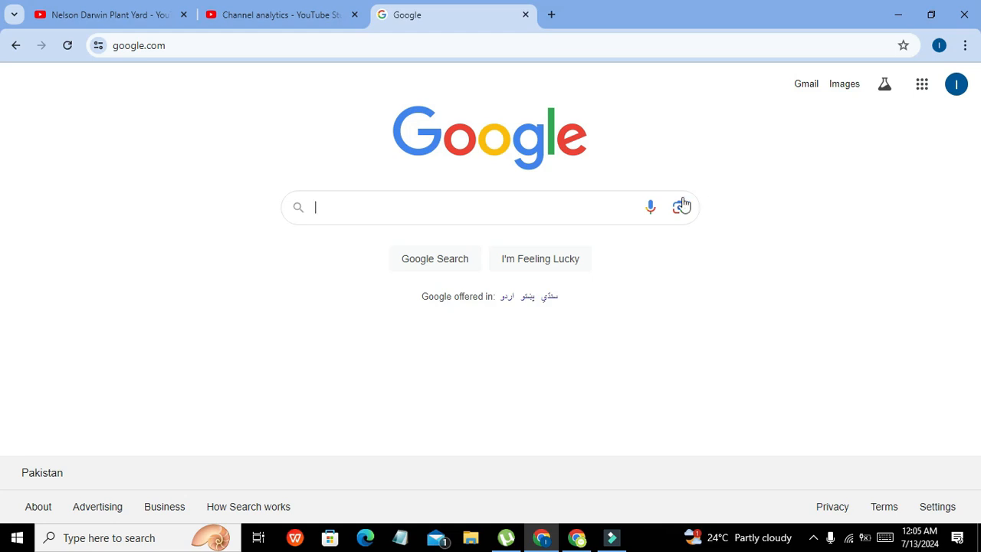
Search Google for "tinkercad" and open the official Tinkercad website from the results.
{"action": "type", "text": "tin"}
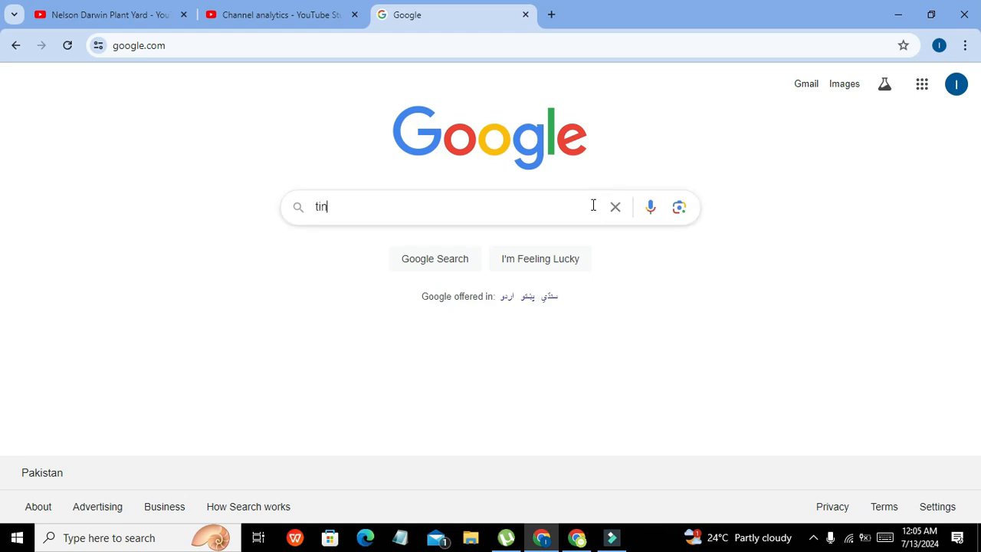
{"action": "type", "text": "kerc"}
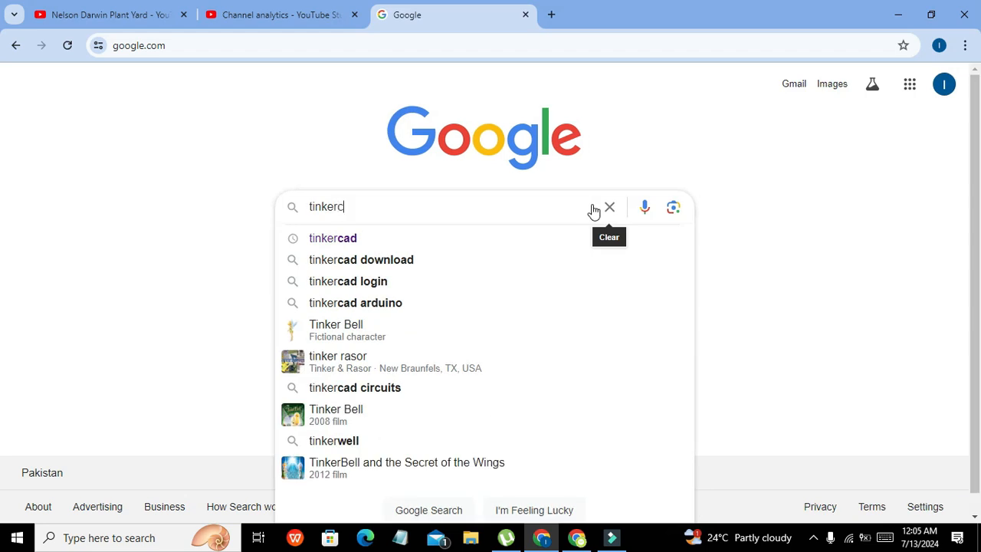
{"action": "type", "text": "ad"}
{"action": "key", "text": "Return"}
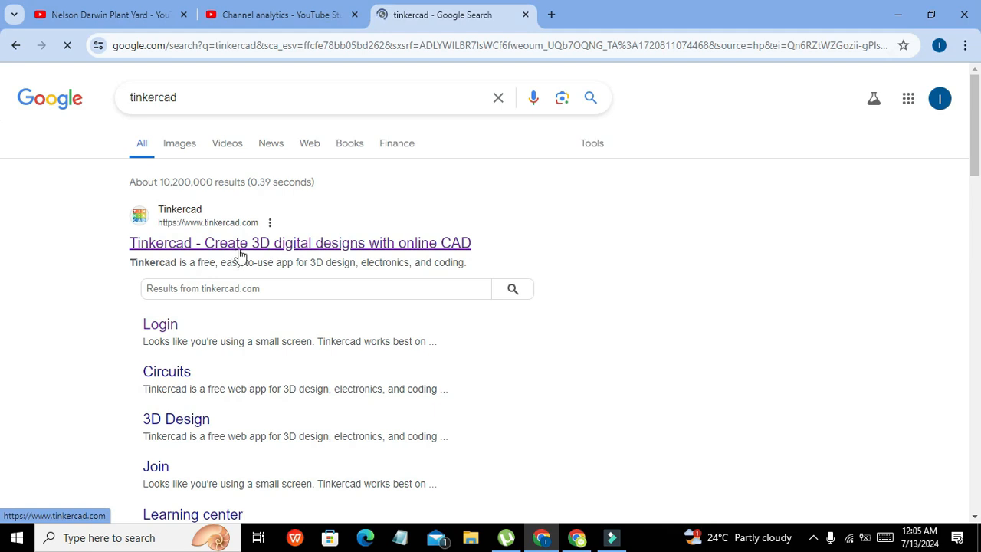
{"action": "left_click", "coordinate": [256, 244]}
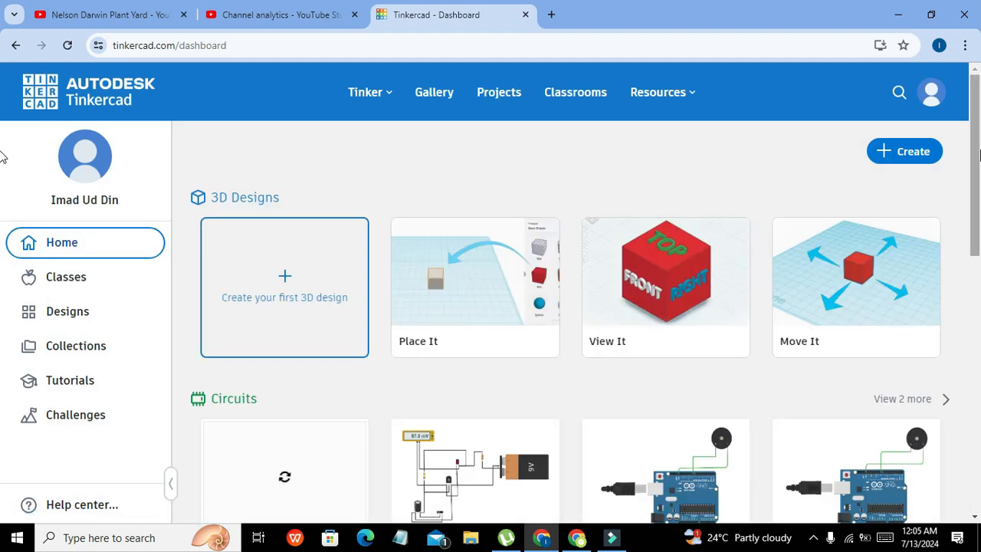
Create a new Circuits design from the dashboard and dismiss the tip about pre-made starter circuits.
{"action": "left_click", "coordinate": [910, 153]}
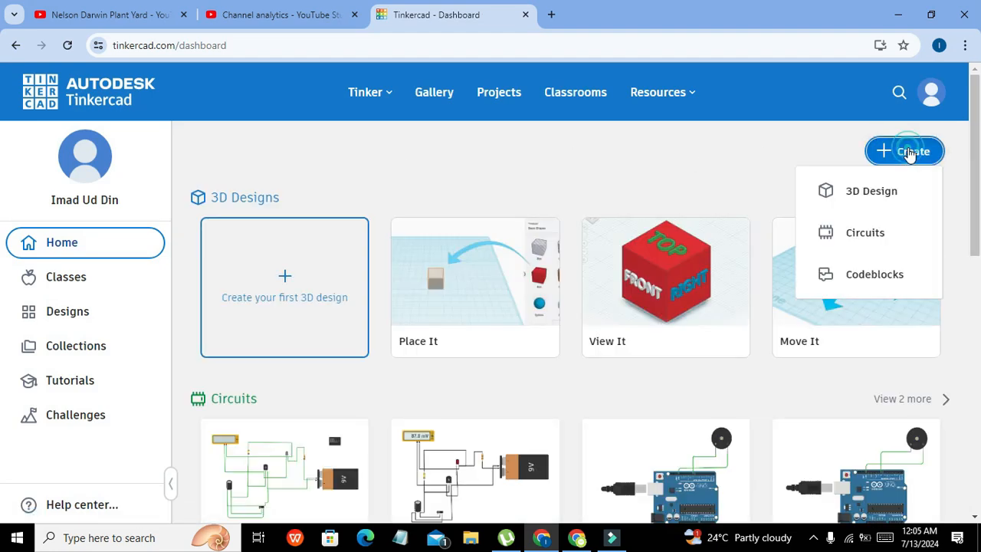
{"action": "left_click", "coordinate": [863, 238]}
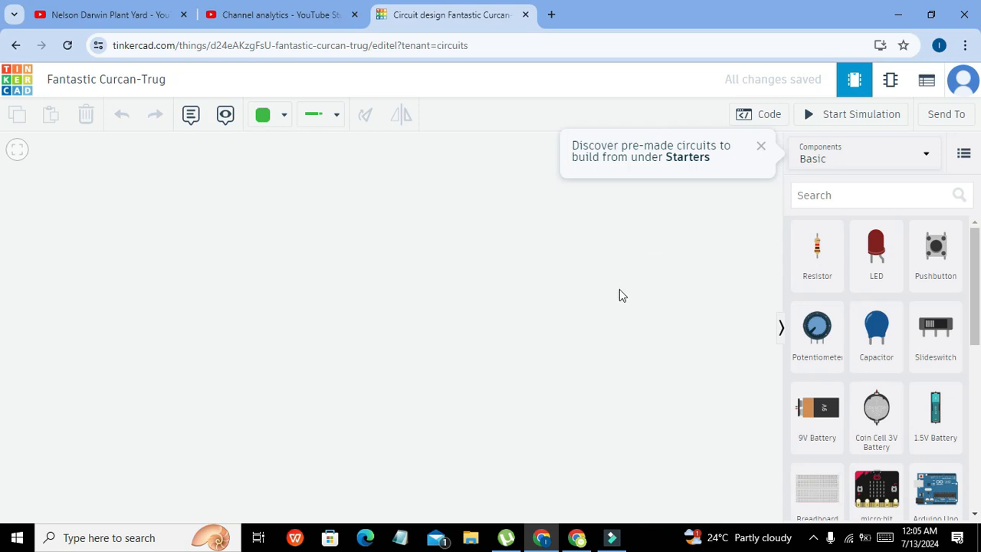
{"action": "left_click", "coordinate": [761, 147]}
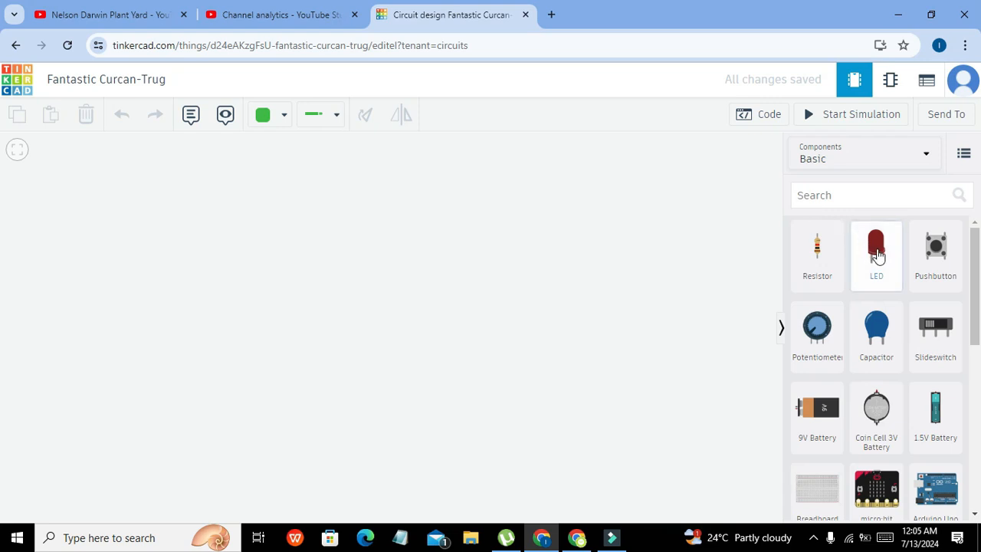
Find the 9V battery by searching for "battery" and place it on the right part of the workspace.
{"action": "left_click", "coordinate": [848, 191]}
{"action": "type", "text": "battery"}
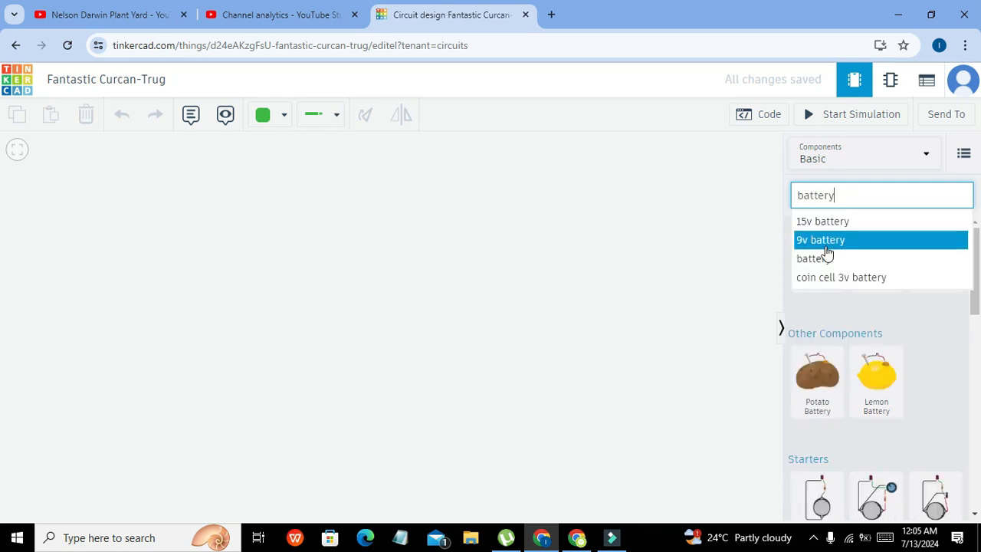
{"action": "left_click", "coordinate": [824, 243]}
{"action": "left_click_drag", "start_coordinate": [827, 254], "coordinate": [508, 323]}
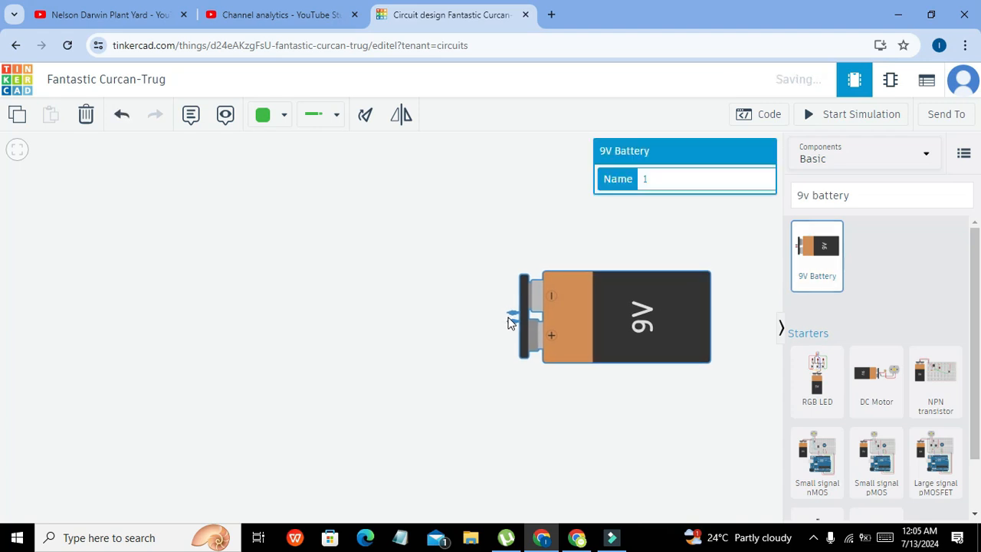
{"action": "left_click_drag", "start_coordinate": [607, 320], "coordinate": [632, 315]}
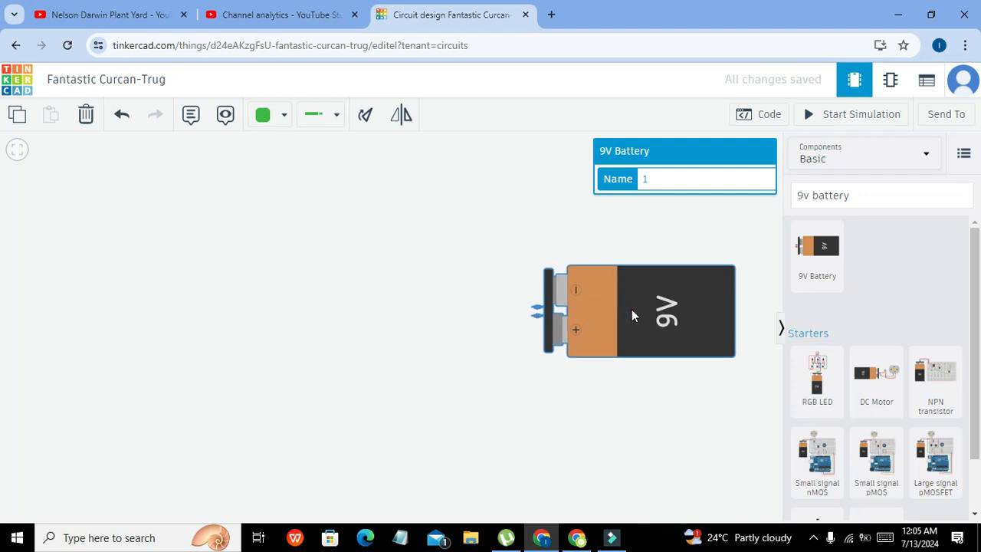
{"action": "left_click", "coordinate": [637, 370]}
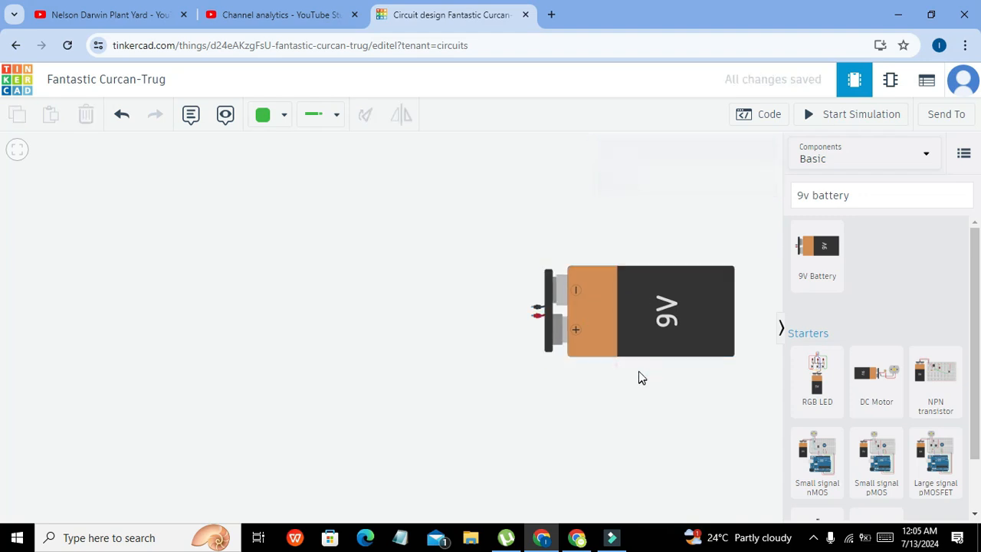
Search the components for "resistor" and place one resistor above and to the left of the 9V battery.
{"action": "left_click", "coordinate": [861, 183]}
{"action": "left_click", "coordinate": [731, 184]}
{"action": "key", "text": "1"}
{"action": "left_click", "coordinate": [856, 194]}
{"action": "left_click_drag", "start_coordinate": [856, 194], "coordinate": [741, 193]}
{"action": "type", "text": "res"}
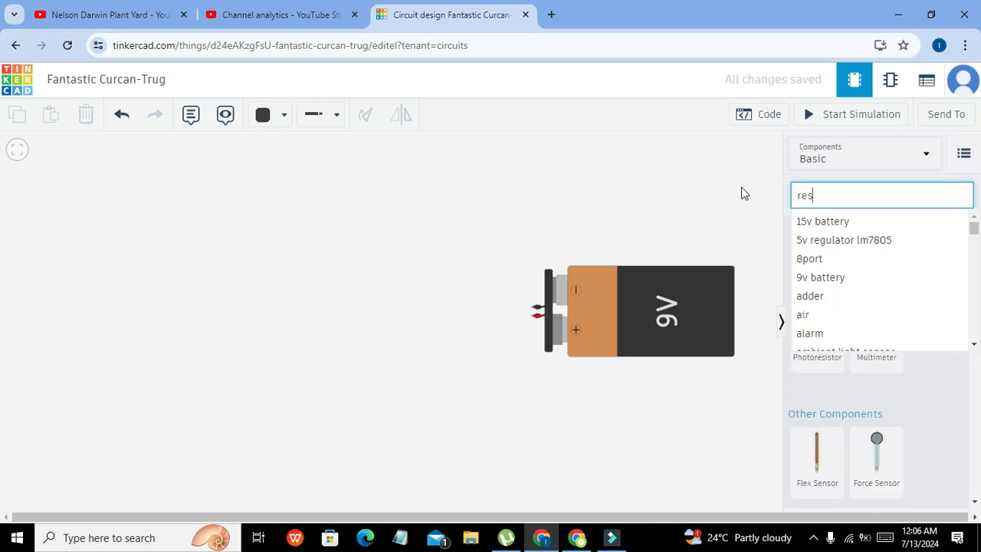
{"action": "type", "text": "is"}
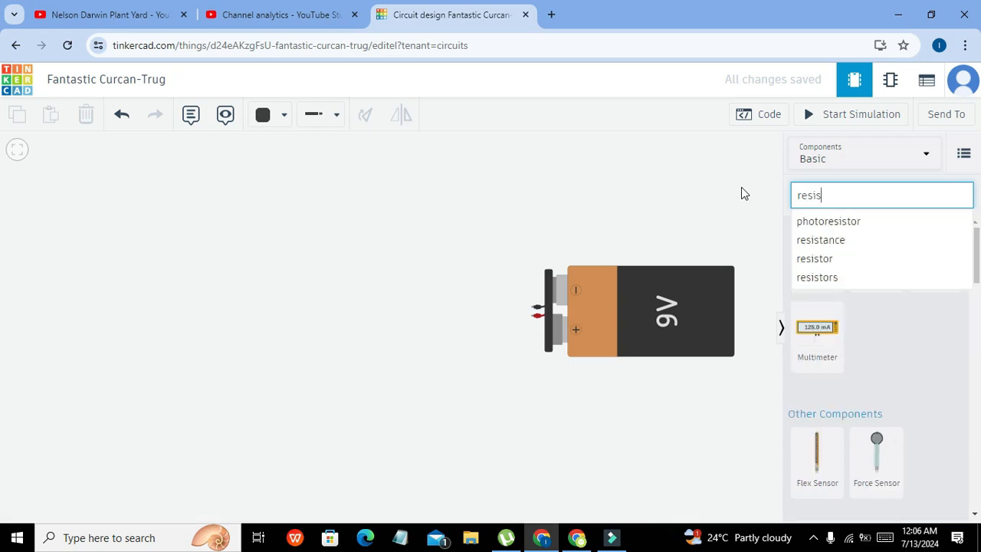
{"action": "key", "text": "Down"}
{"action": "key", "text": "Down"}
{"action": "key", "text": "Down"}
{"action": "key", "text": "Return"}
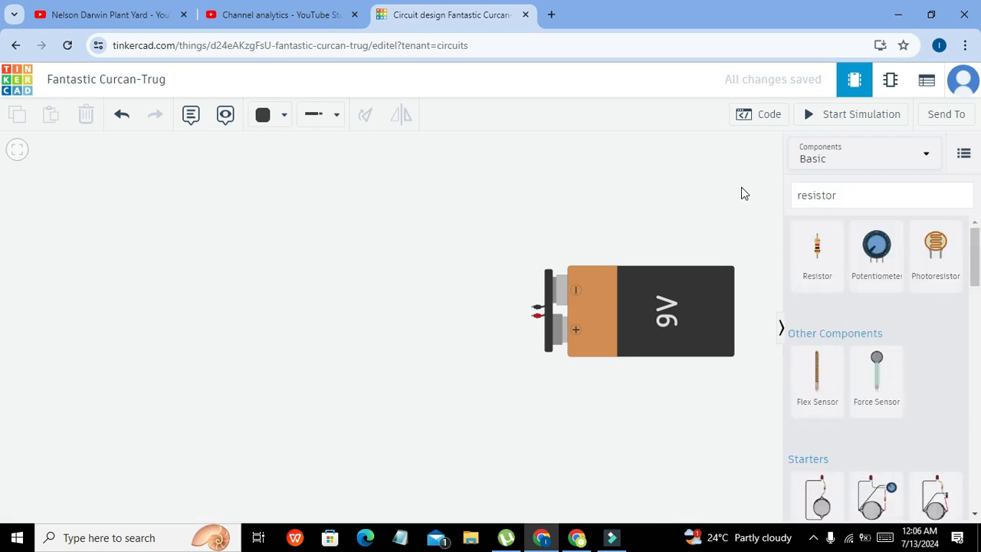
{"action": "left_click", "coordinate": [815, 240]}
{"action": "left_click_drag", "start_coordinate": [815, 240], "coordinate": [431, 238]}
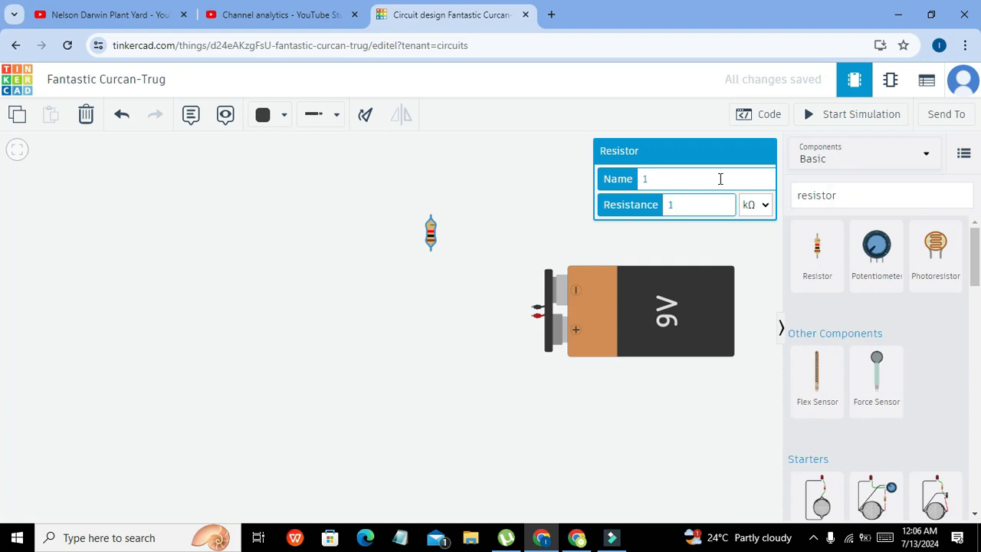
{"action": "left_click", "coordinate": [759, 123]}
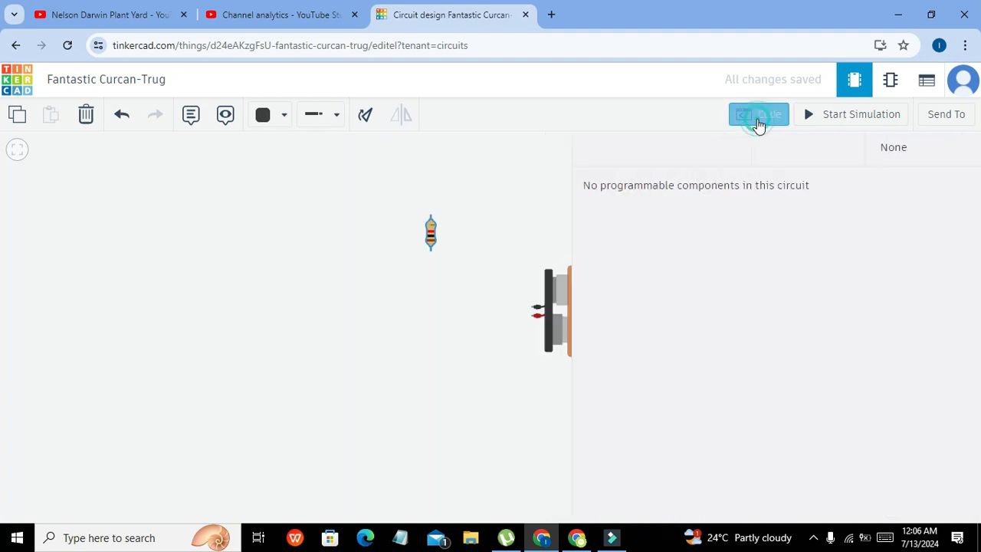
Search the components for "led", place an LED to the left of the resistor and set its color to Yellow.
{"action": "left_click", "coordinate": [851, 195]}
{"action": "key", "text": "BackSpace"}
{"action": "key", "text": "BackSpace"}
{"action": "key", "text": "BackSpace"}
{"action": "key", "text": "BackSpace"}
{"action": "key", "text": "BackSpace"}
{"action": "key", "text": "BackSpace"}
{"action": "key", "text": "BackSpace"}
{"action": "key", "text": "BackSpace"}
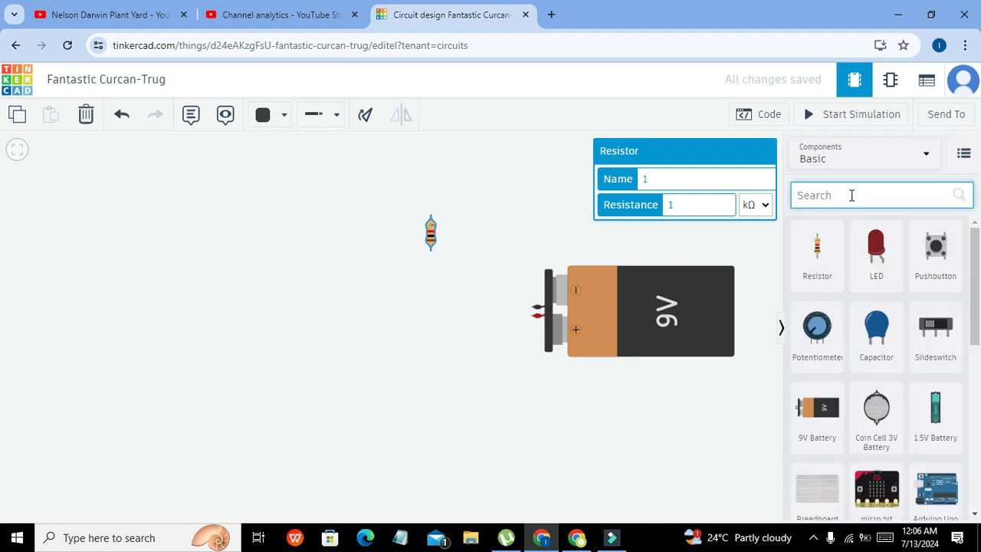
{"action": "type", "text": "led"}
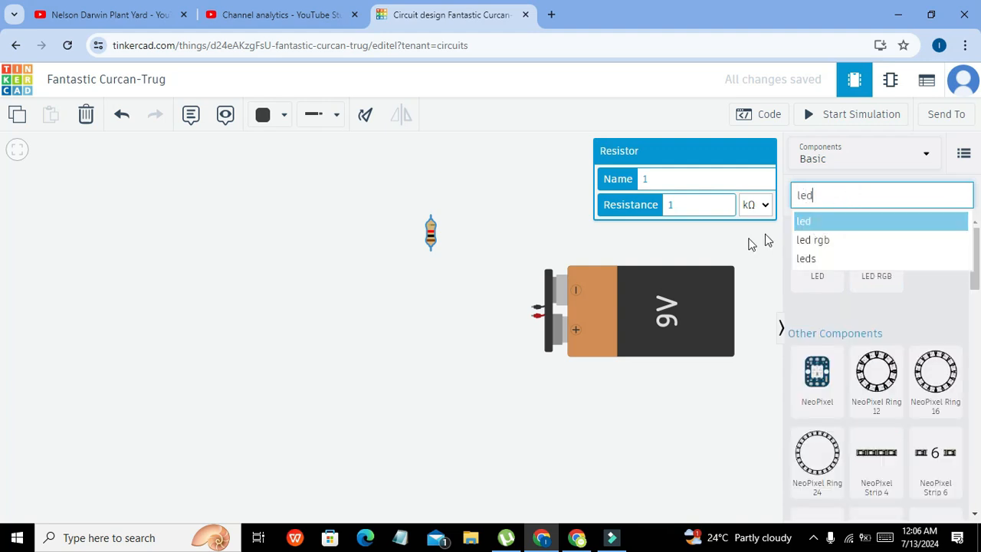
{"action": "left_click", "coordinate": [805, 224]}
{"action": "left_click_drag", "start_coordinate": [812, 240], "coordinate": [365, 228]}
{"action": "left_click", "coordinate": [659, 204]}
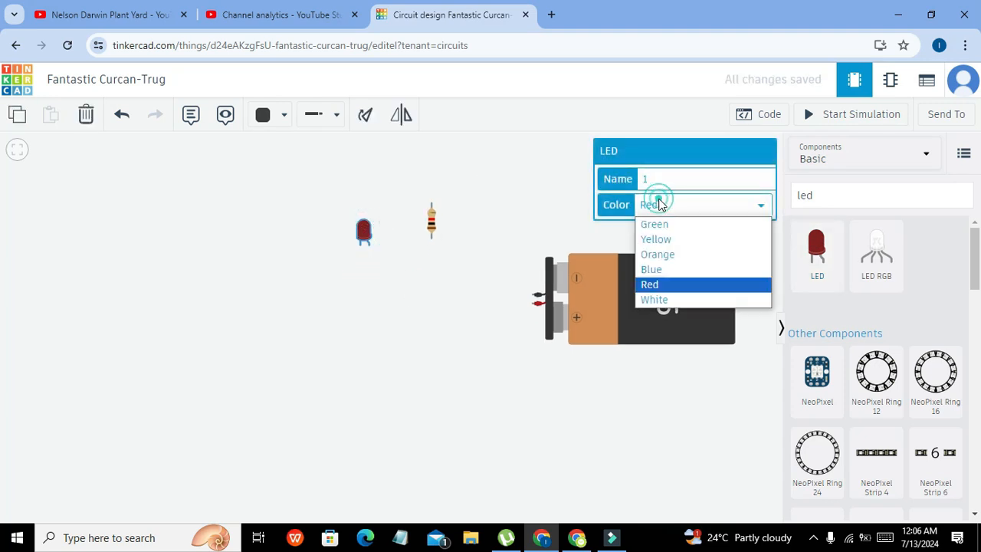
{"action": "left_click", "coordinate": [675, 240]}
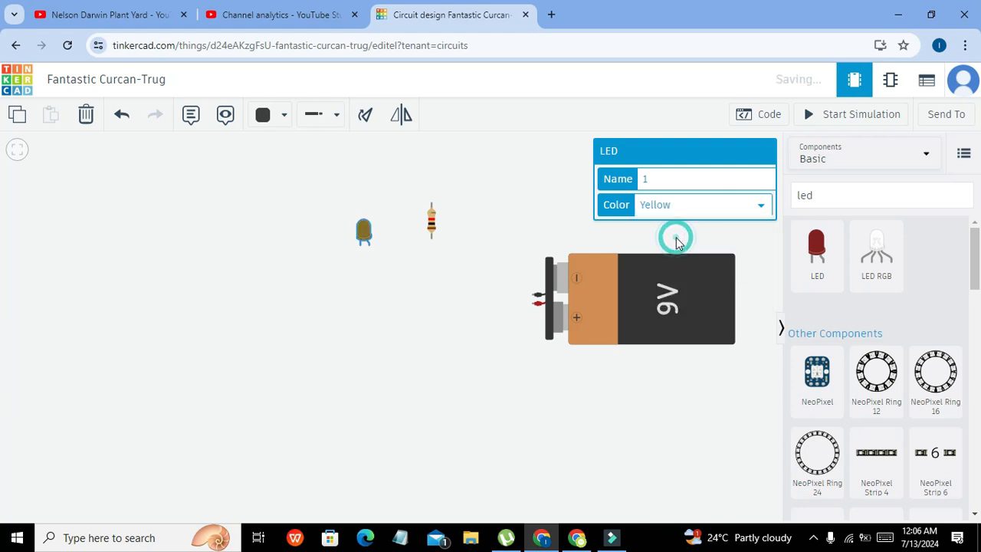
Move the resistor down closer to the battery terminals and shift the yellow LED slightly right and up.
{"action": "left_click", "coordinate": [423, 251]}
{"action": "left_click_drag", "start_coordinate": [430, 220], "coordinate": [456, 280]}
{"action": "left_click_drag", "start_coordinate": [363, 231], "coordinate": [388, 223]}
{"action": "left_click", "coordinate": [508, 235]}
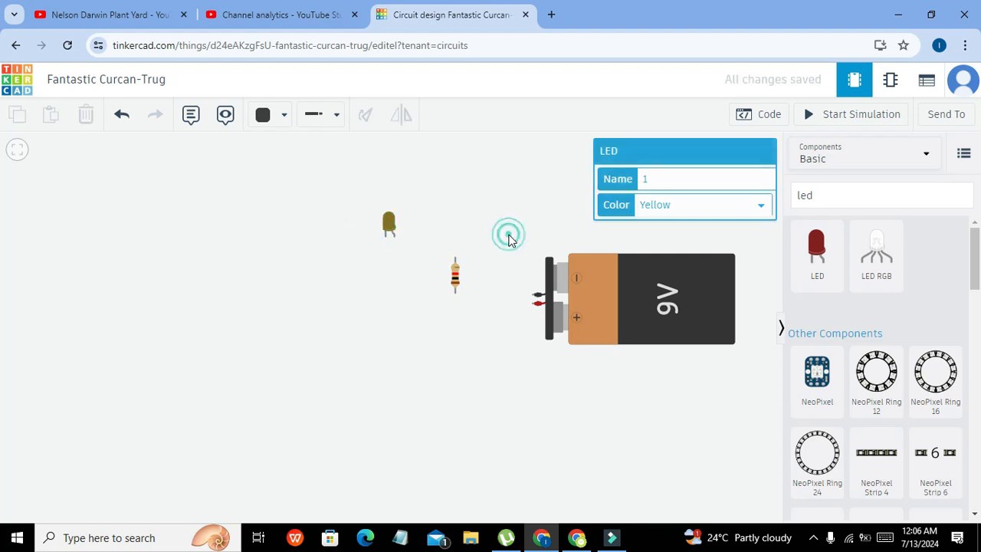
Search the components for "npn" and place an NPN transistor below and to the left of the LED.
{"action": "left_click", "coordinate": [854, 197]}
{"action": "key", "text": "BackSpace"}
{"action": "key", "text": "BackSpace"}
{"action": "key", "text": "BackSpace"}
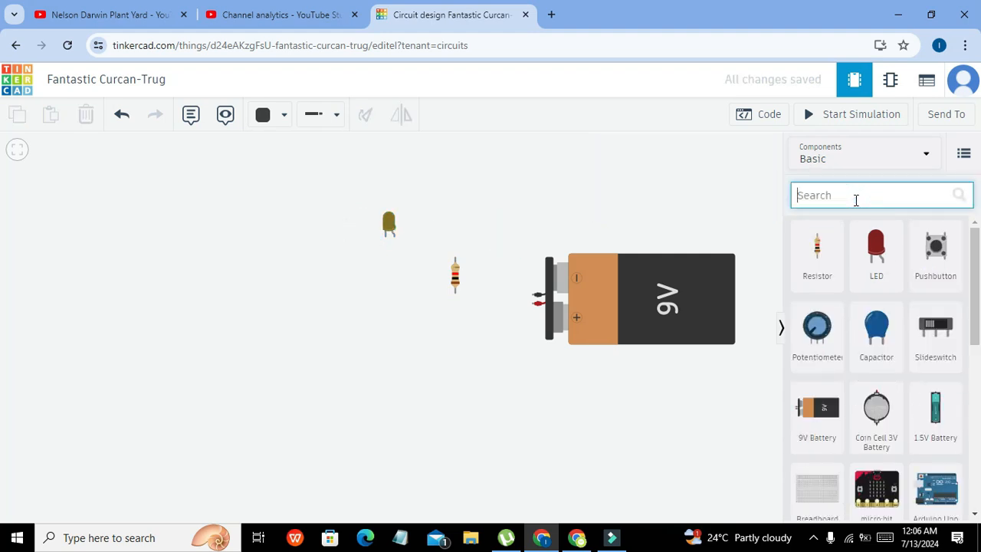
{"action": "type", "text": "npn"}
{"action": "left_click_drag", "start_coordinate": [820, 263], "coordinate": [328, 294]}
Search the components for "polari" and place a polarized capacitor below and to the left of the transistor.
{"action": "left_click", "coordinate": [879, 198]}
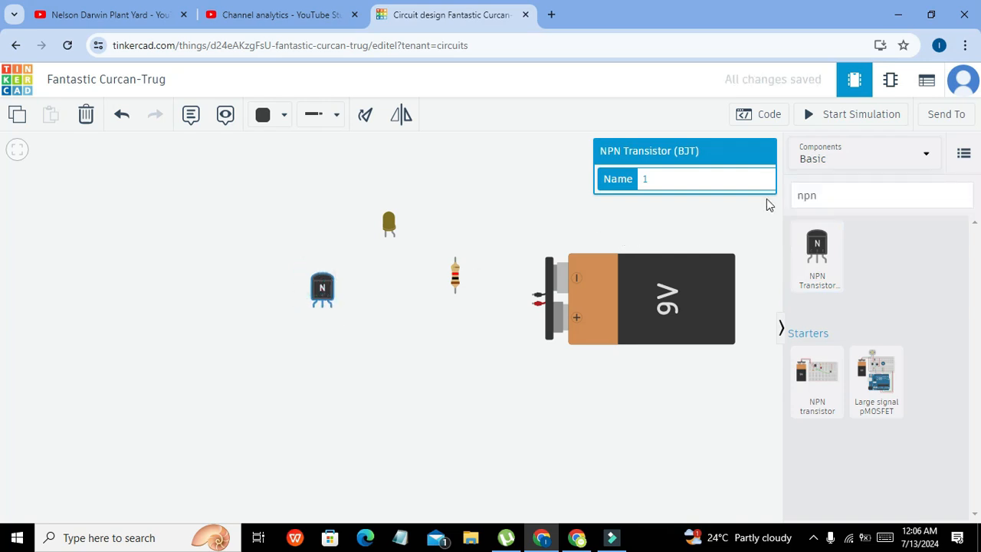
{"action": "left_click", "coordinate": [828, 195]}
{"action": "key", "text": "BackSpace"}
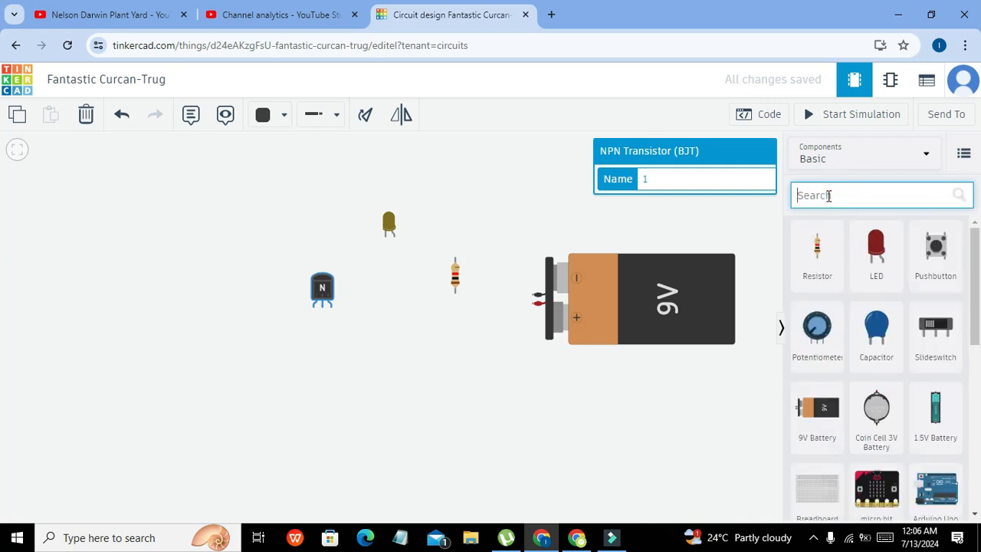
{"action": "type", "text": "polari"}
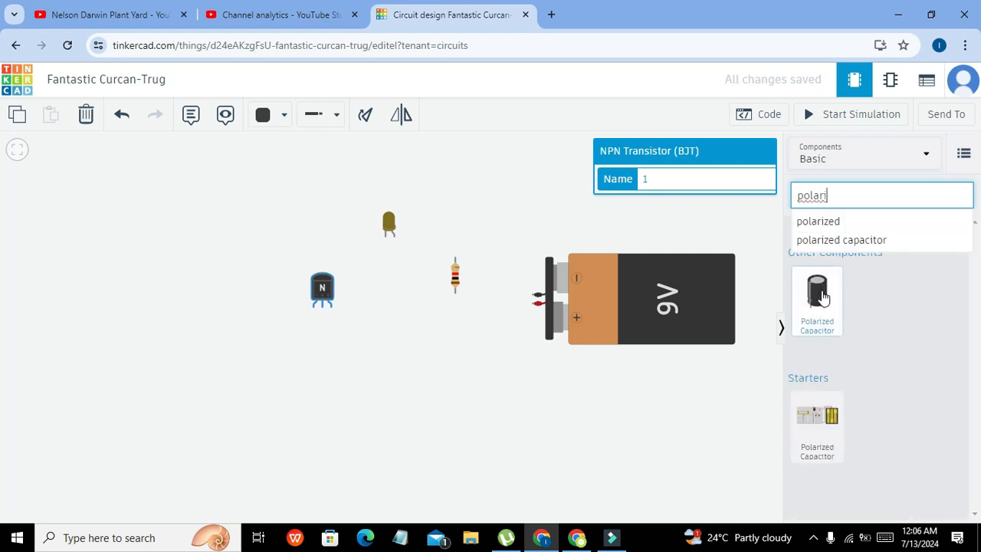
{"action": "left_click_drag", "start_coordinate": [817, 291], "coordinate": [191, 365]}
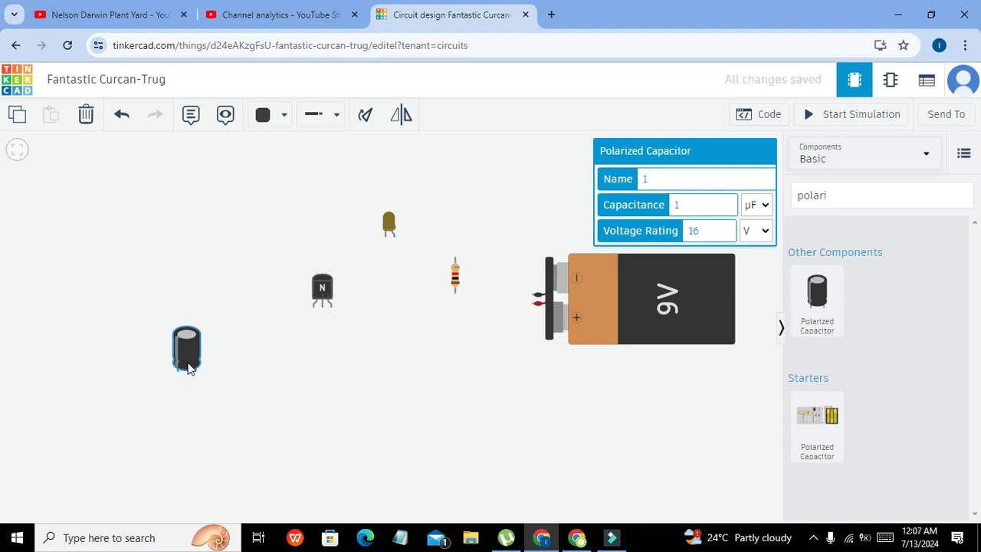
Duplicate the resistor and place the copy to the left of the LED, above the transistor.
{"action": "left_click", "coordinate": [455, 277]}
{"action": "key", "text": "ctrl+c"}
{"action": "key", "text": "ctrl+v"}
{"action": "left_click_drag", "start_coordinate": [456, 281], "coordinate": [261, 226]}
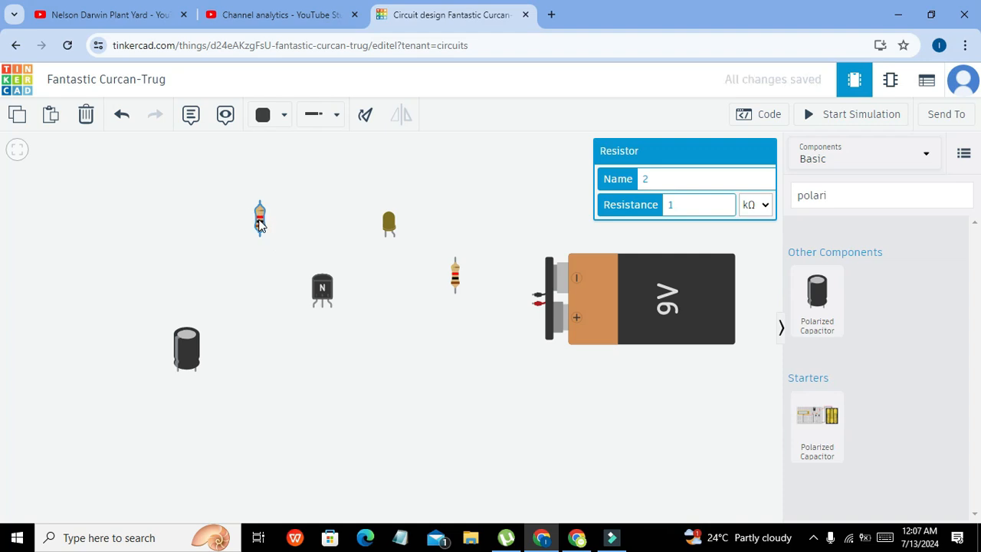
Move the original resistor up to the right of the LED and set its resistance to 130 Ω.
{"action": "left_click_drag", "start_coordinate": [456, 276], "coordinate": [456, 240]}
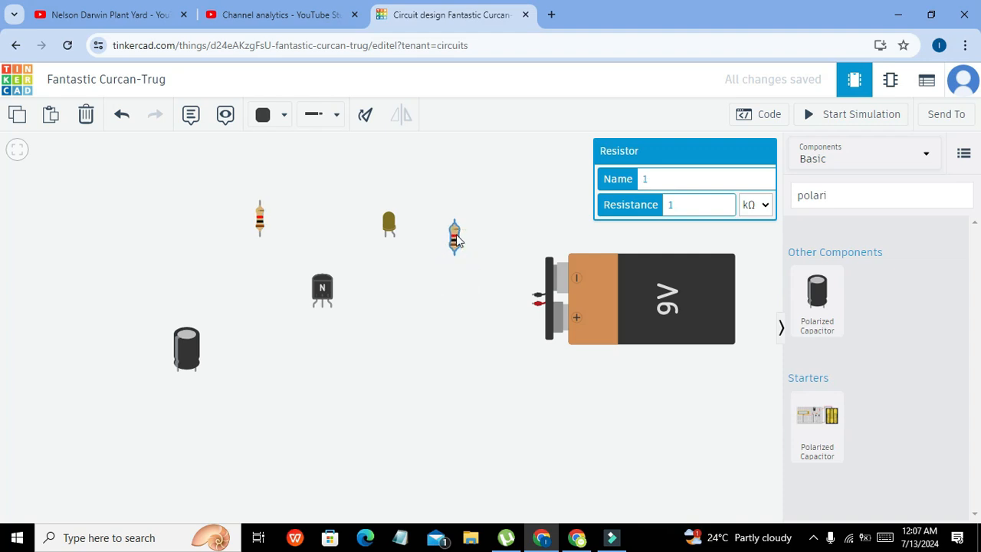
{"action": "left_click_drag", "start_coordinate": [458, 240], "coordinate": [464, 200]}
{"action": "left_click", "coordinate": [698, 203]}
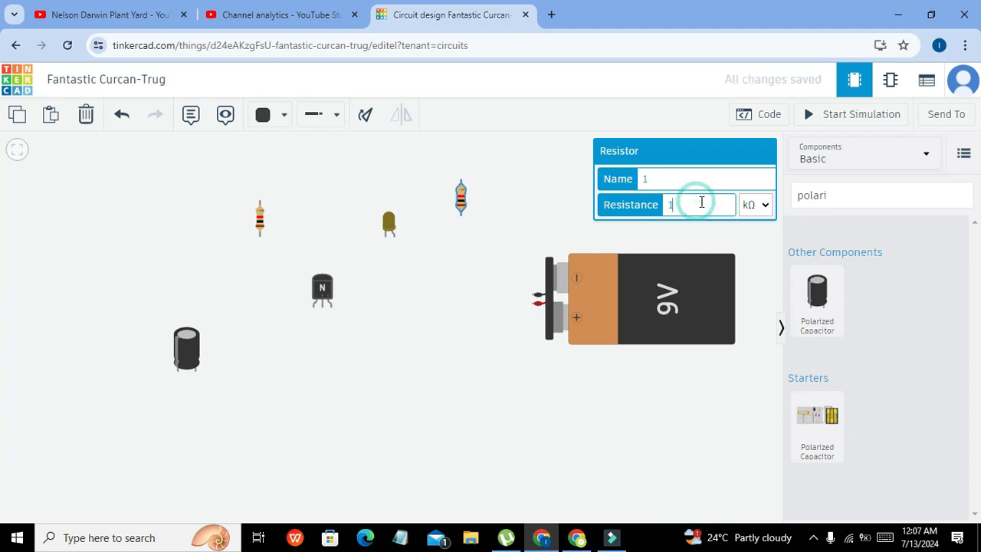
{"action": "type", "text": "30"}
{"action": "left_click", "coordinate": [762, 204]}
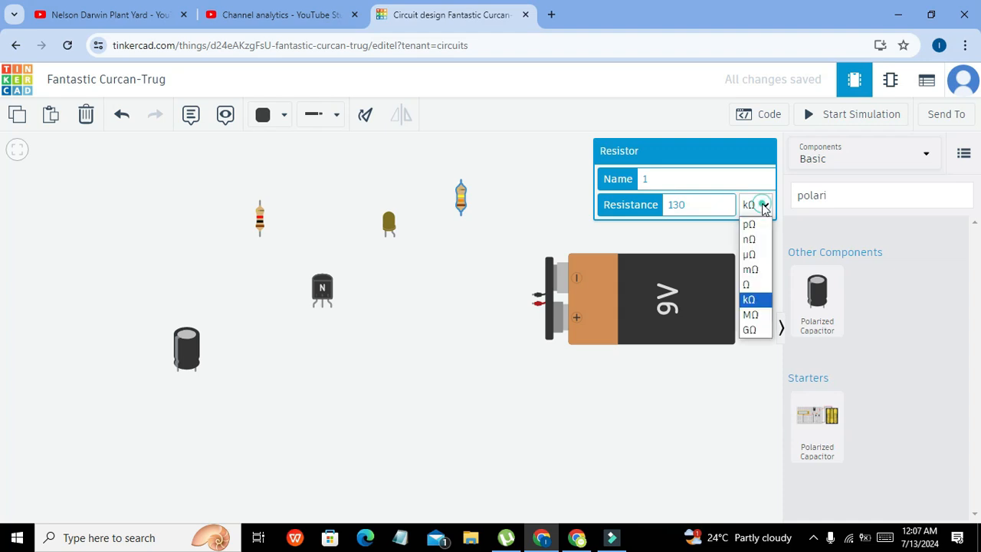
{"action": "left_click", "coordinate": [761, 286]}
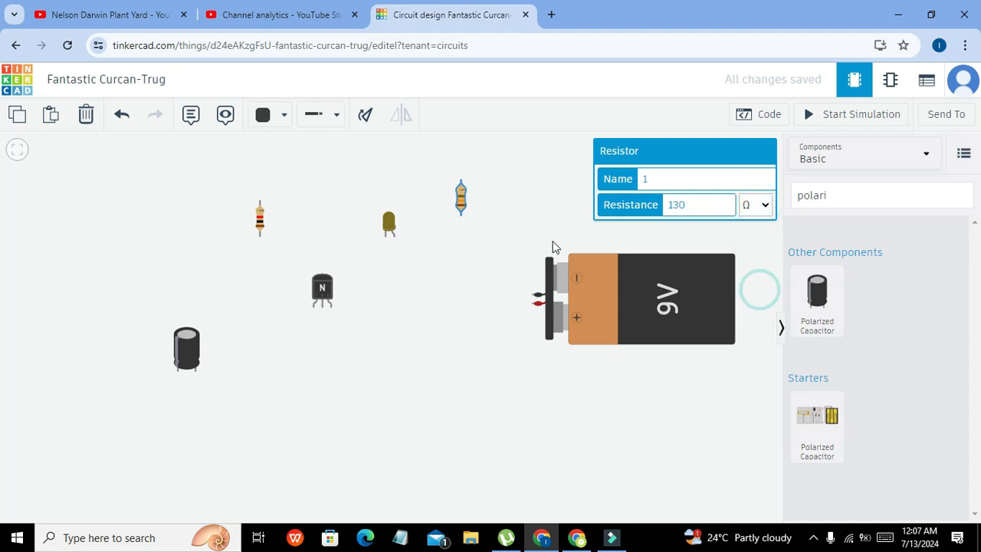
{"action": "left_click", "coordinate": [495, 237]}
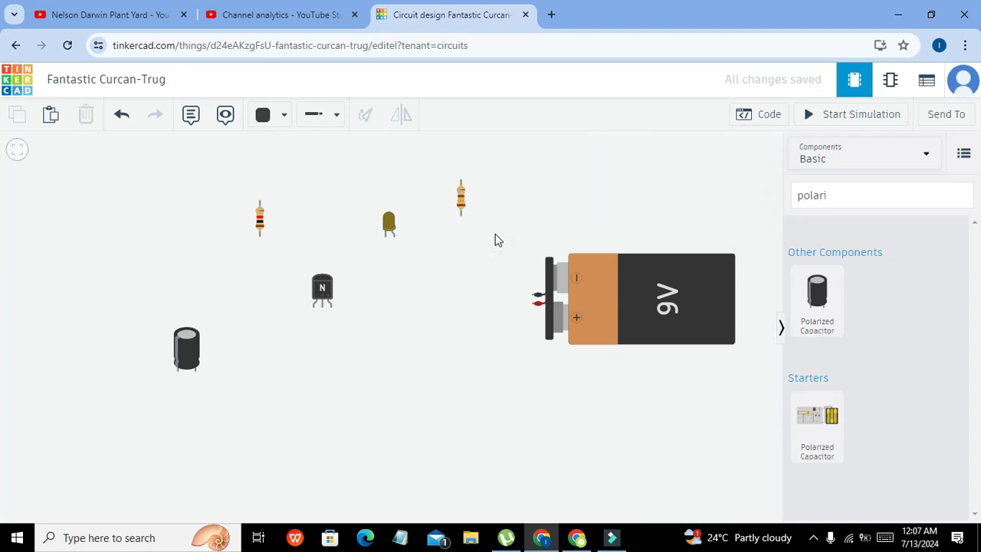
Wire the battery's positive terminal to the 130 Ω resistor's lower lead with one corner, and nudge the resistor to straighten the wire.
{"action": "left_click", "coordinate": [535, 304]}
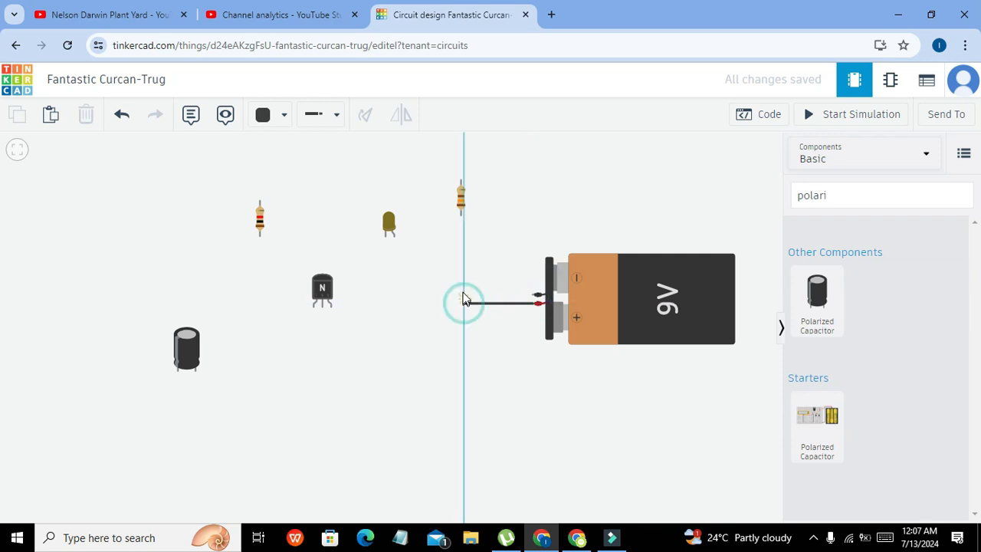
{"action": "left_click", "coordinate": [460, 213]}
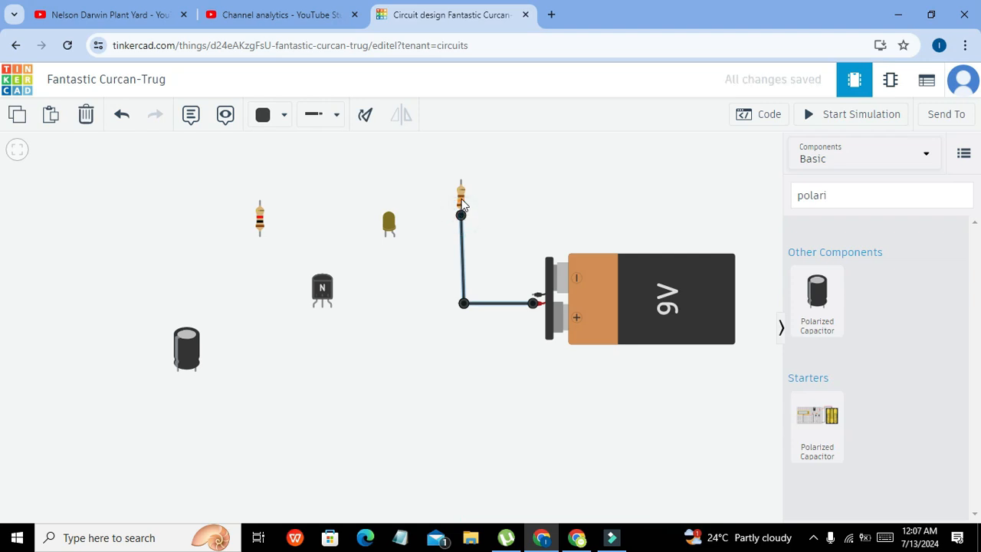
{"action": "left_click", "coordinate": [462, 201]}
{"action": "left_click_drag", "start_coordinate": [462, 201], "coordinate": [466, 201]}
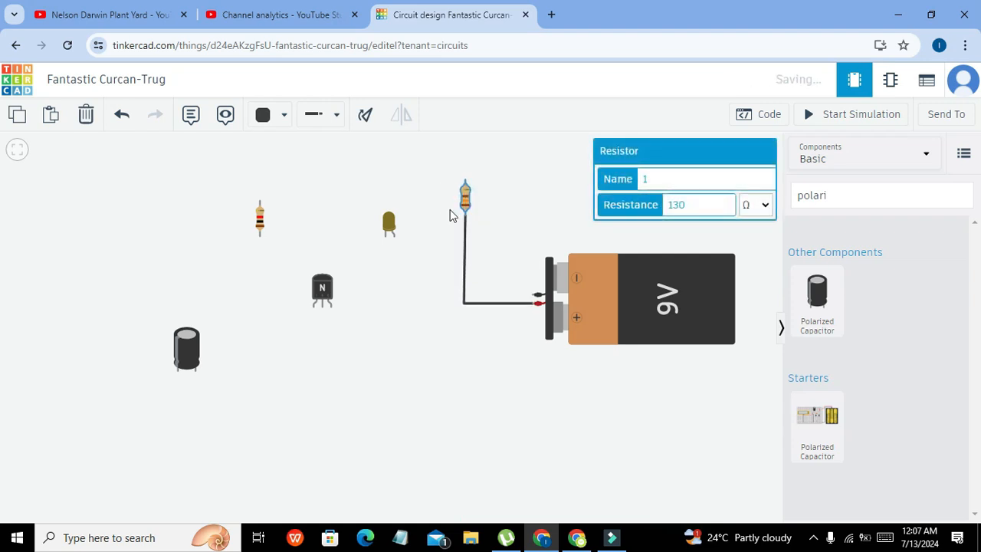
Move the LED up and wire the 130 Ω resistor's upper lead to the LED's anode with three corners, passing below the LED.
{"action": "left_click", "coordinate": [433, 219]}
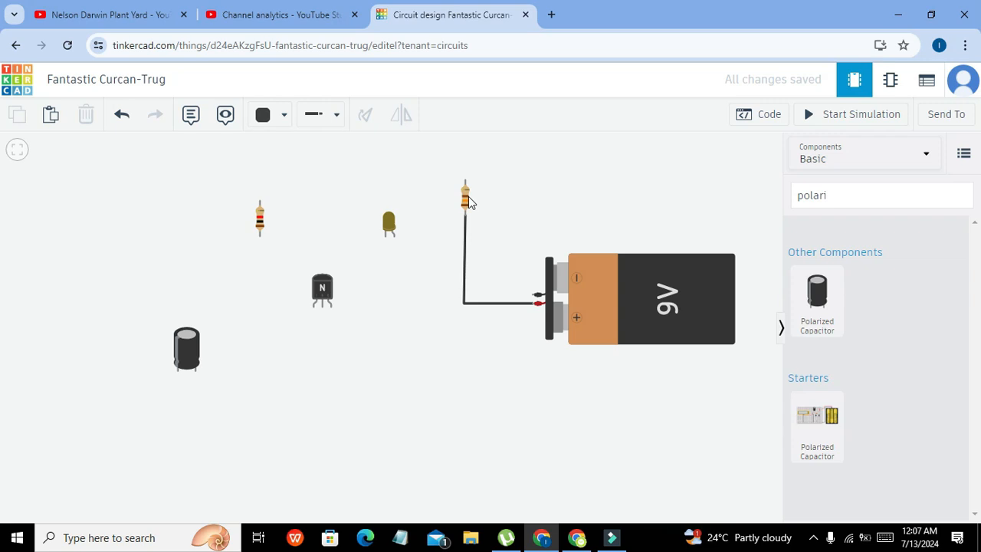
{"action": "left_click_drag", "start_coordinate": [388, 220], "coordinate": [390, 186]}
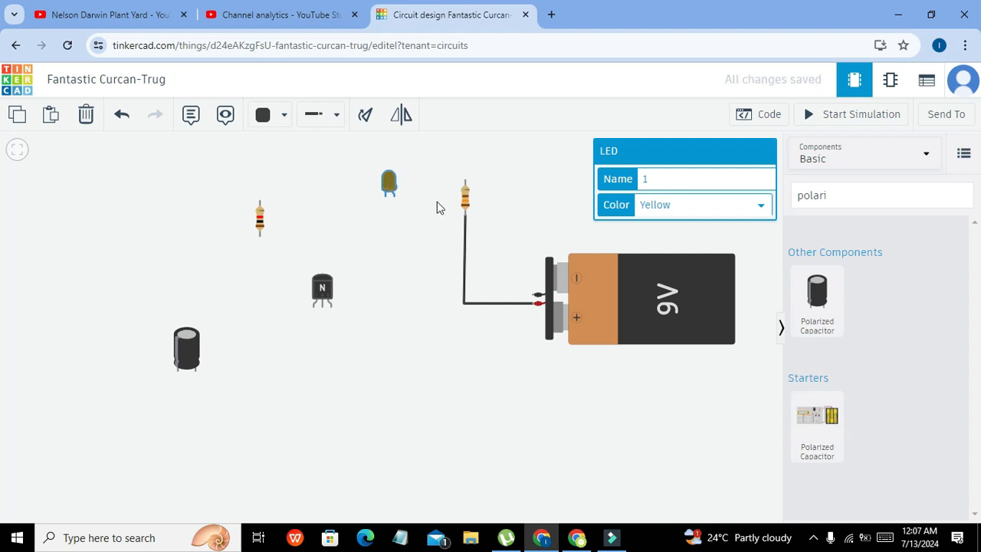
{"action": "left_click", "coordinate": [464, 180]}
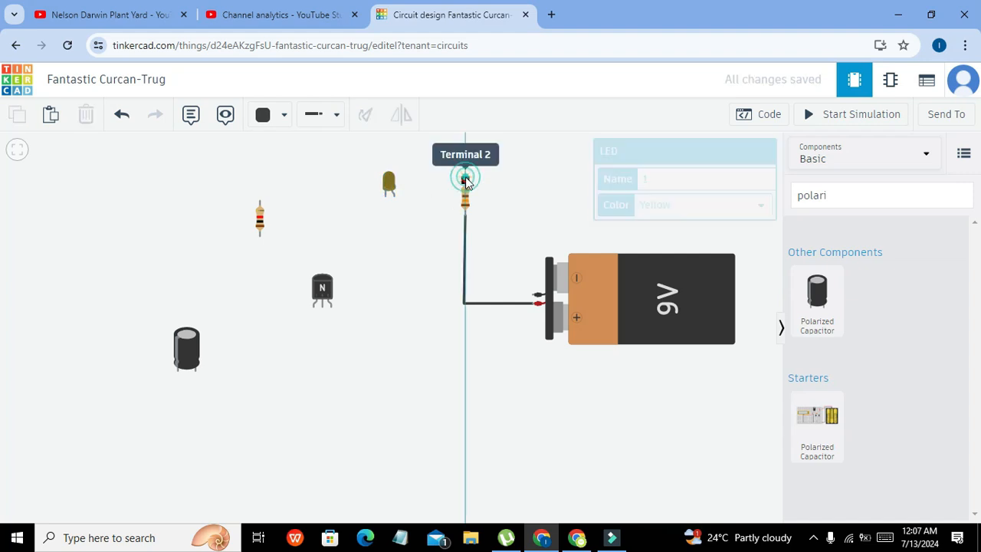
{"action": "left_click", "coordinate": [464, 164]}
{"action": "left_click", "coordinate": [426, 163]}
{"action": "left_click", "coordinate": [427, 206]}
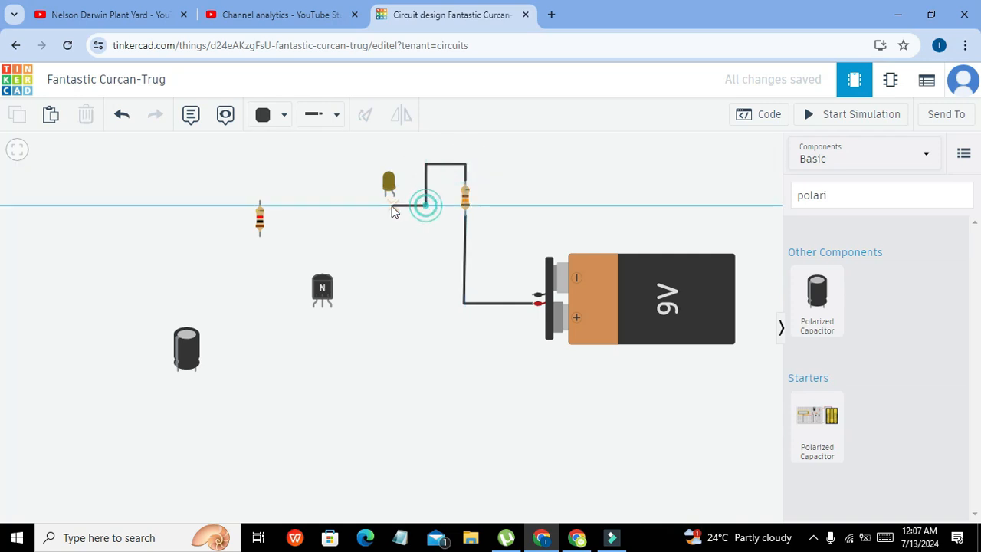
{"action": "left_click", "coordinate": [393, 193]}
{"action": "left_click", "coordinate": [400, 223]}
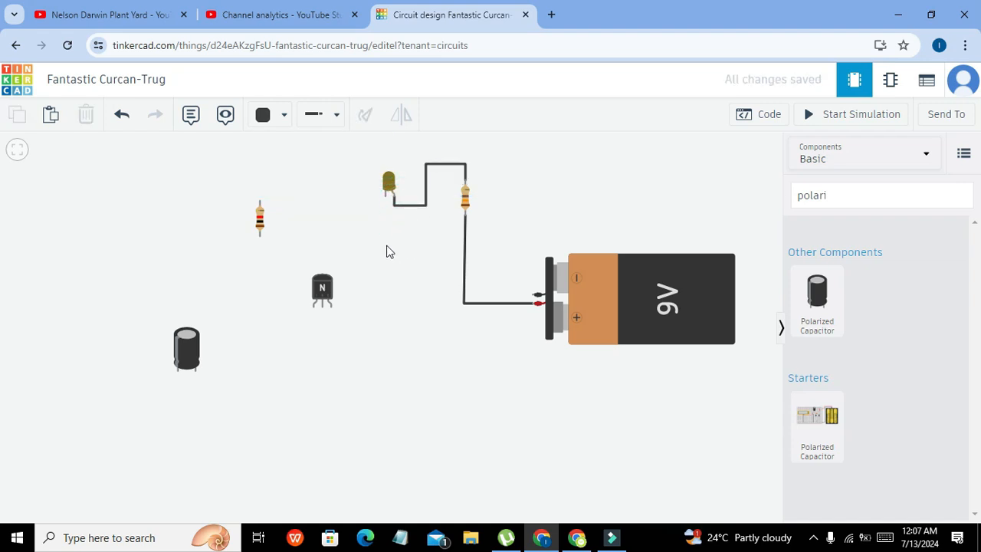
Move the transistor slightly up and wire the battery's negative terminal to the transistor's emitter.
{"action": "mouse_move", "coordinate": [325, 292]}
{"action": "left_mouse_down"}
{"action": "mouse_move", "coordinate": [346, 270]}
{"action": "mouse_move", "coordinate": [331, 276]}
{"action": "left_mouse_up"}
{"action": "left_click_drag", "start_coordinate": [400, 304], "coordinate": [390, 323]}
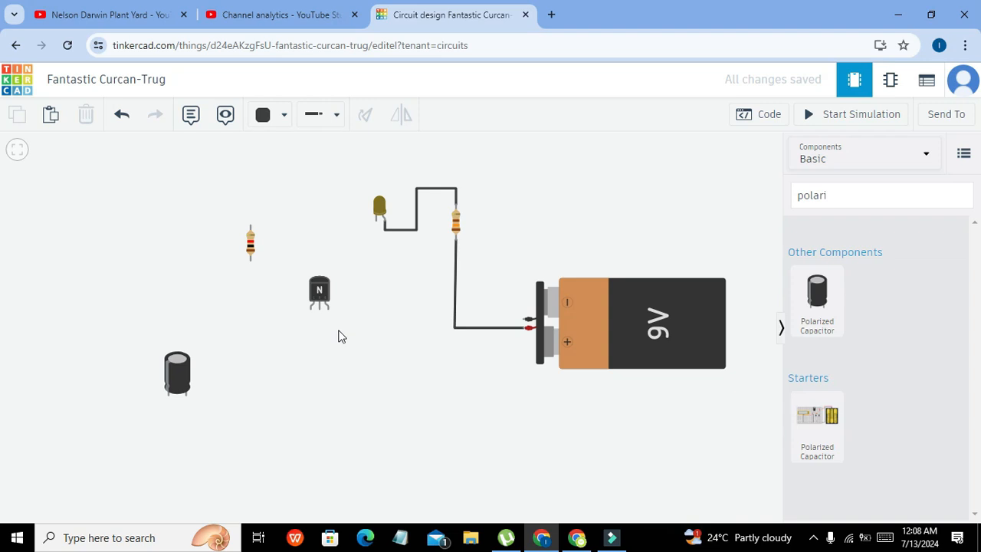
{"action": "left_click", "coordinate": [525, 320]}
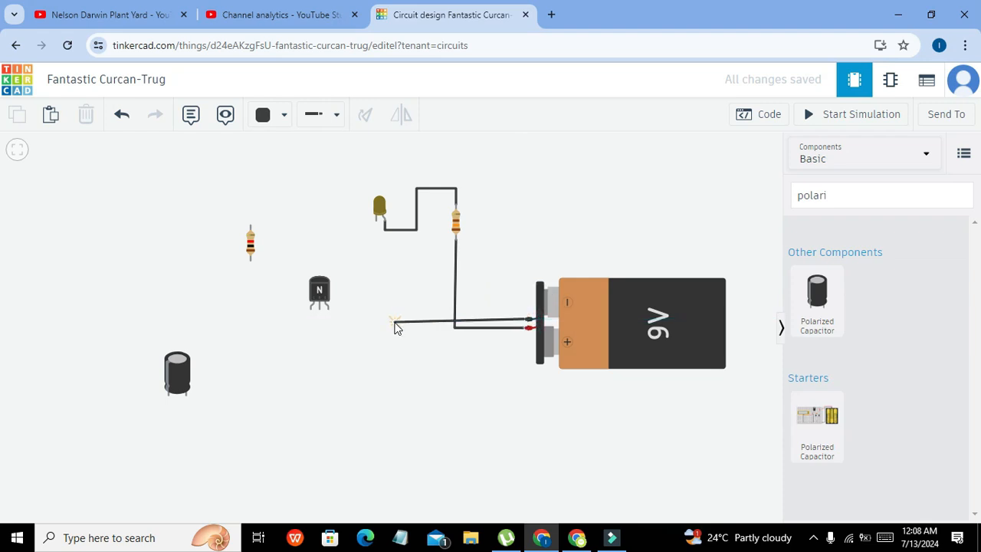
{"action": "left_click", "coordinate": [328, 314]}
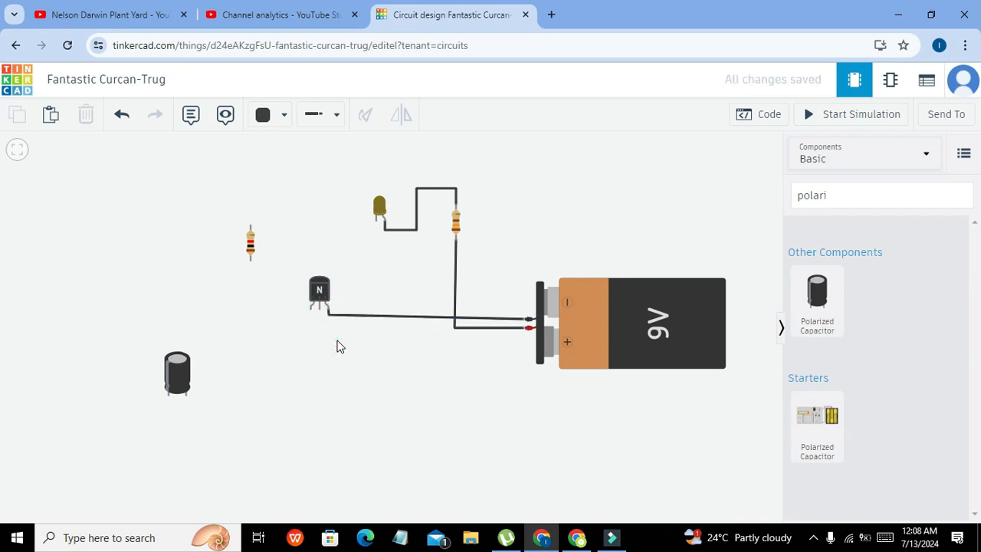
Move the capacitor up and wire its negative lead to the transistor's emitter with two corners, aligning the second corner under the emitter.
{"action": "left_click_drag", "start_coordinate": [176, 375], "coordinate": [176, 347]}
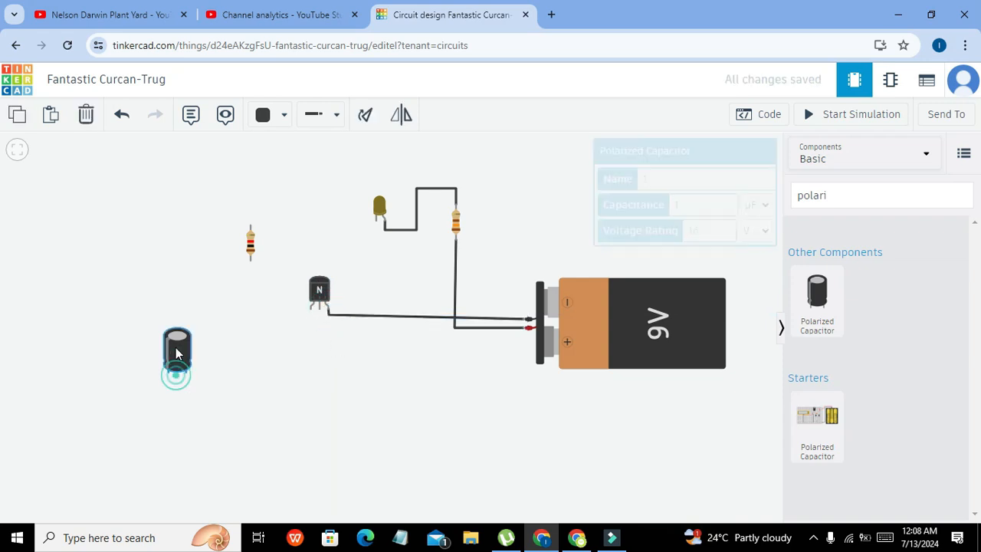
{"action": "left_click", "coordinate": [246, 378]}
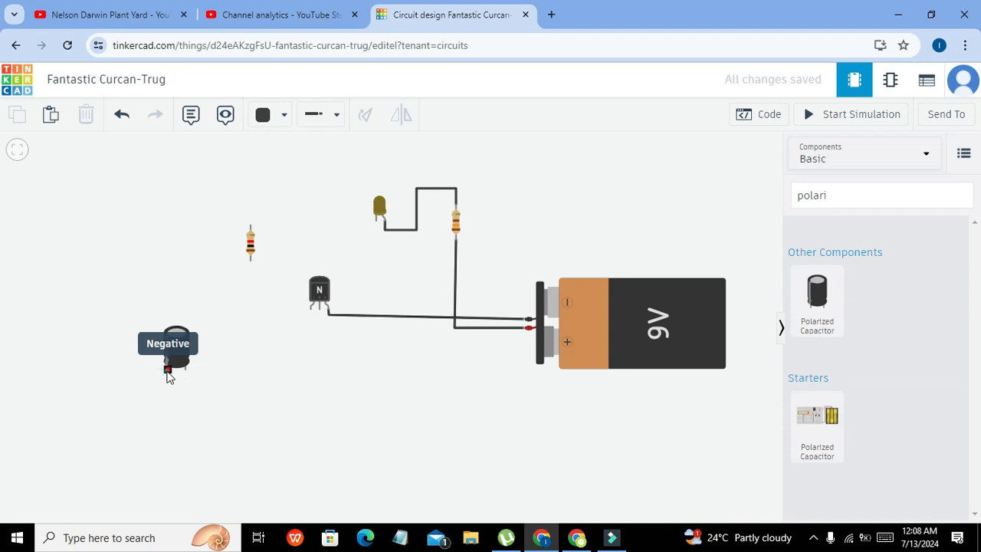
{"action": "left_click", "coordinate": [167, 370]}
{"action": "left_click", "coordinate": [167, 388]}
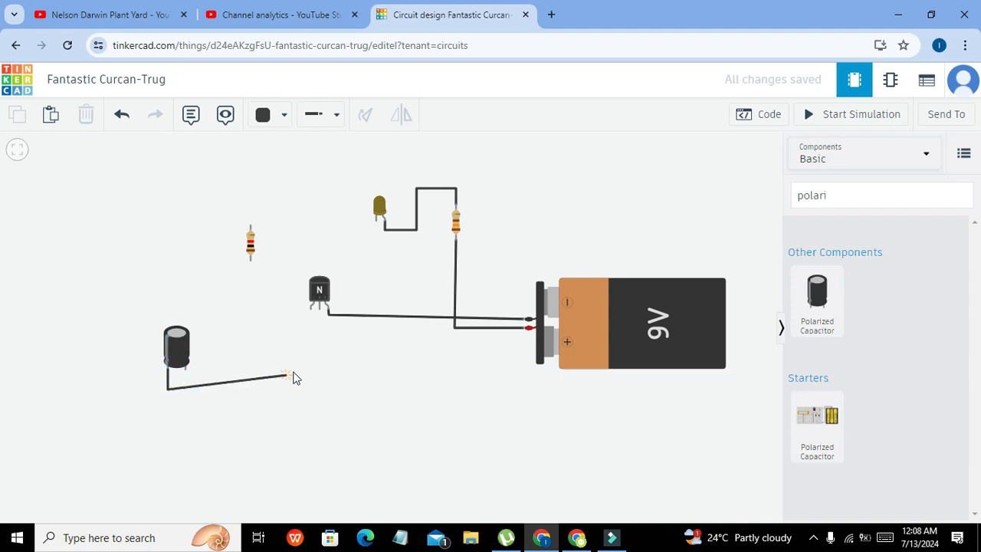
{"action": "left_click", "coordinate": [333, 385]}
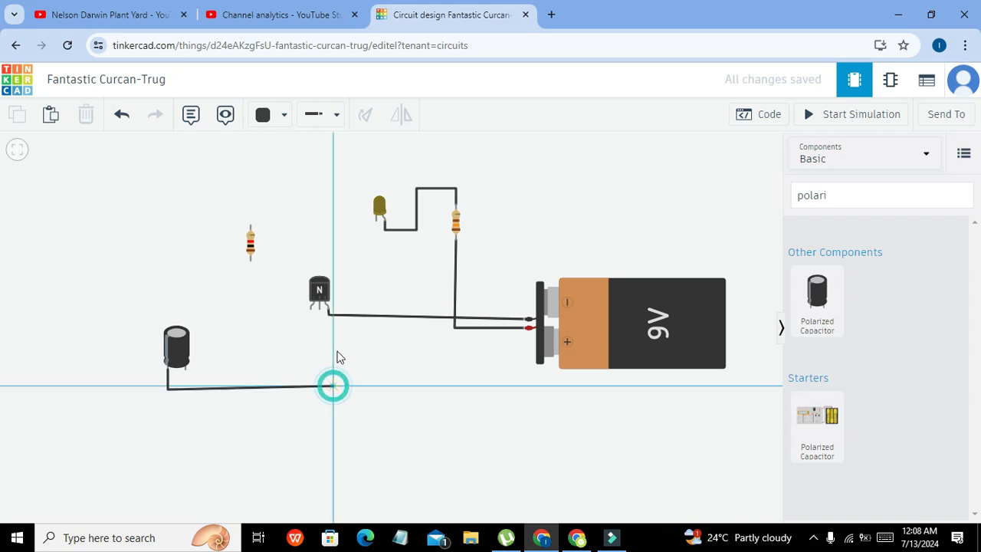
{"action": "left_click", "coordinate": [329, 306]}
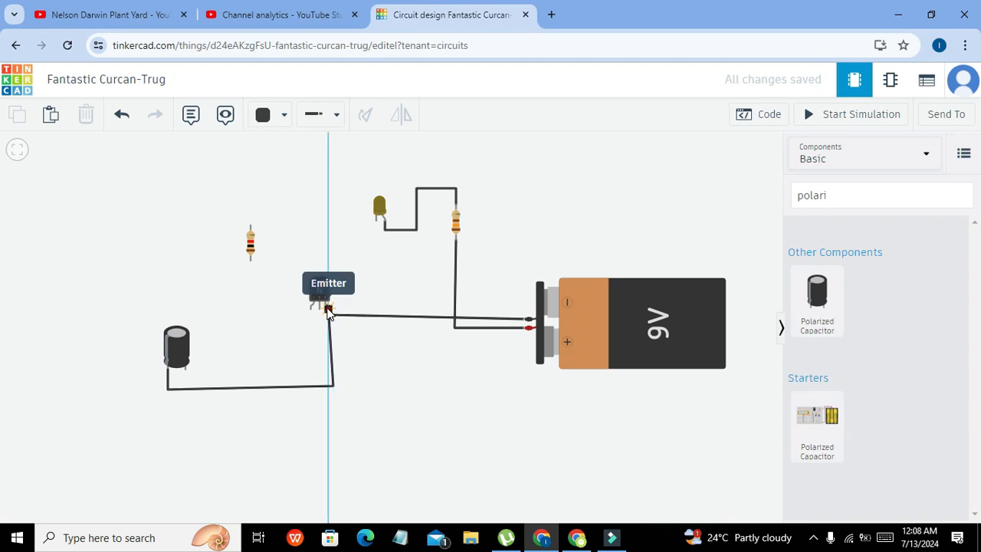
{"action": "left_click", "coordinate": [329, 308]}
{"action": "left_click_drag", "start_coordinate": [334, 387], "coordinate": [328, 385]}
{"action": "left_click", "coordinate": [355, 382]}
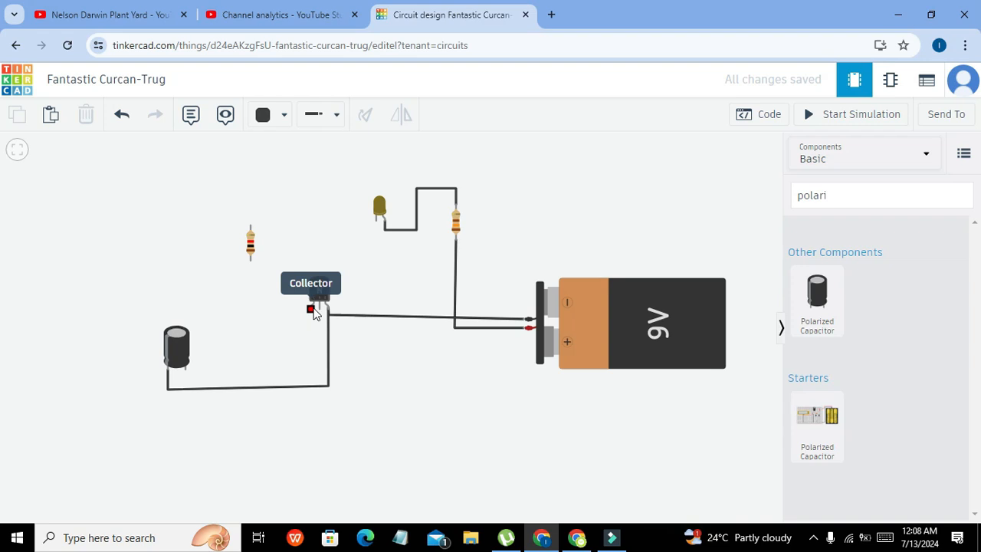
Wire the transistor's collector to the LED's cathode with two corners, aligning the second corner under the cathode.
{"action": "left_click", "coordinate": [313, 311]}
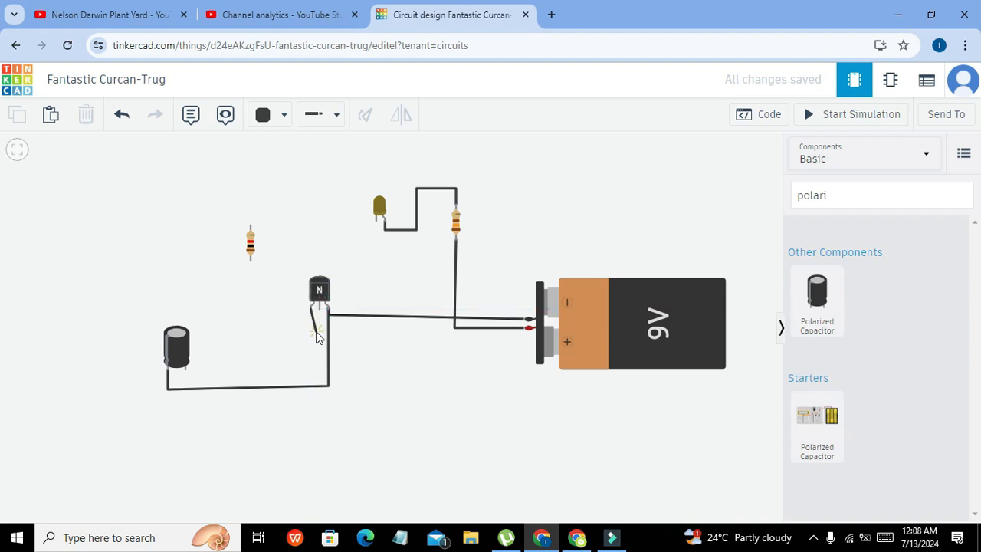
{"action": "left_click", "coordinate": [308, 334]}
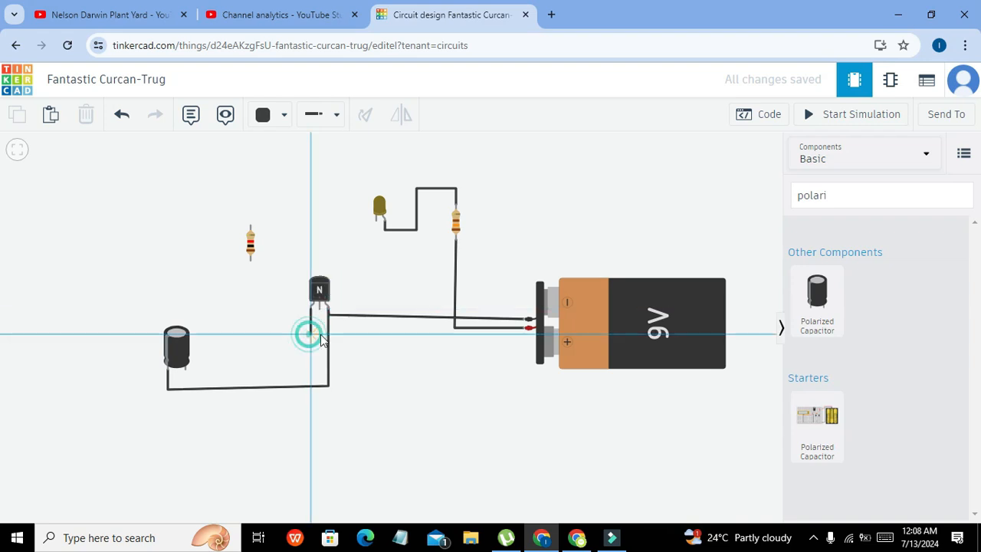
{"action": "left_click", "coordinate": [382, 334]}
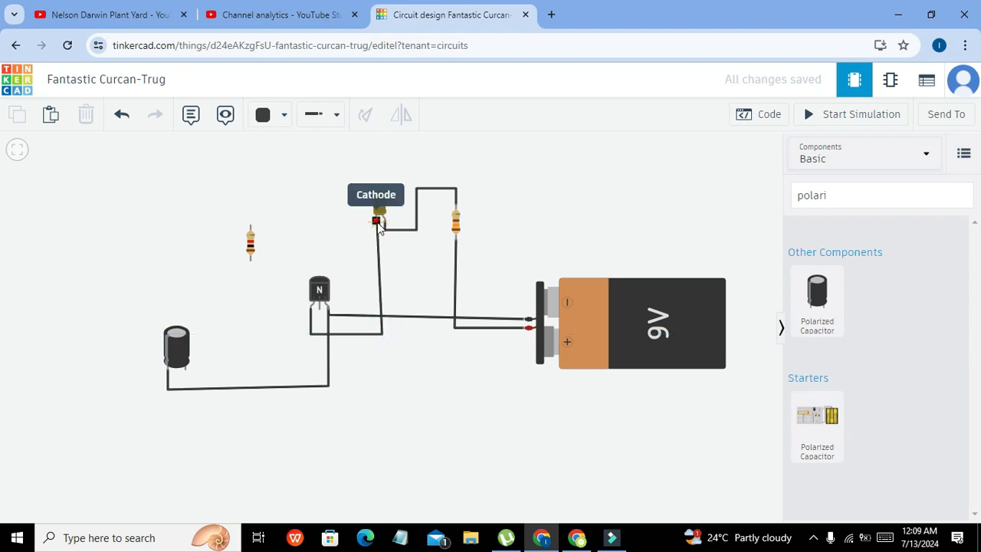
{"action": "left_click", "coordinate": [377, 220]}
{"action": "left_click_drag", "start_coordinate": [382, 337], "coordinate": [378, 339]}
{"action": "left_click", "coordinate": [397, 342]}
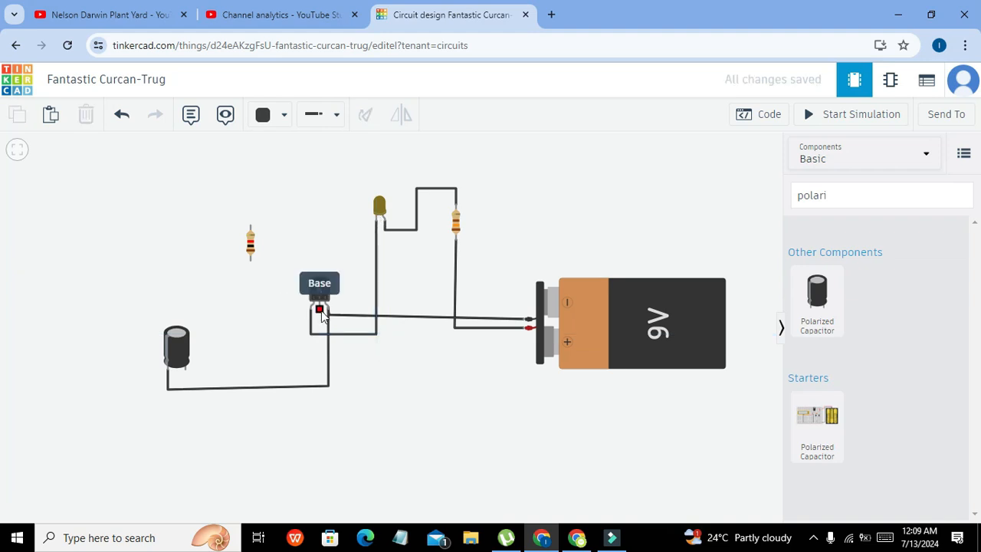
Wire the transistor's base to the capacitor's positive lead with two corners and straighten the corner beneath the capacitor.
{"action": "left_click", "coordinate": [321, 312]}
{"action": "left_click", "coordinate": [322, 375]}
{"action": "left_click", "coordinate": [186, 374]}
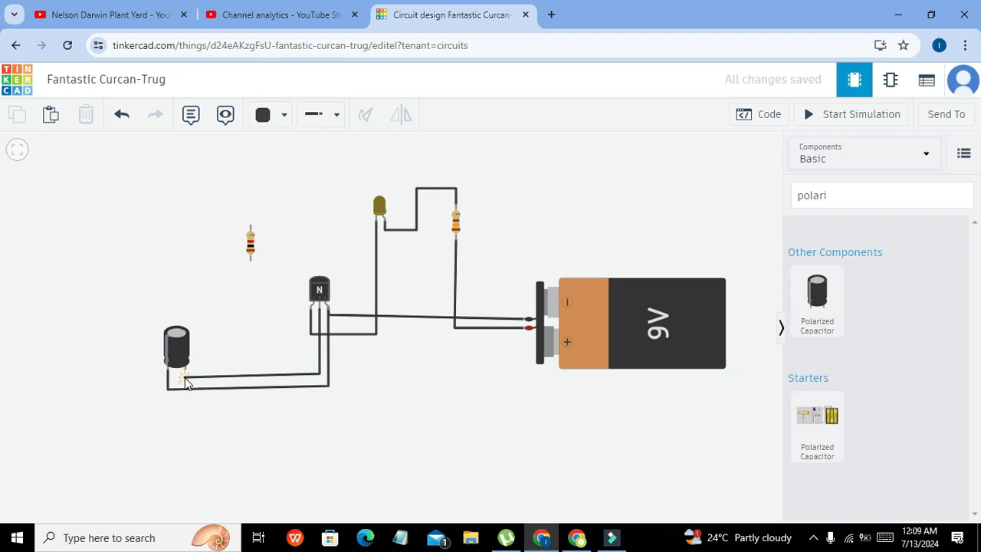
{"action": "left_click", "coordinate": [185, 375]}
{"action": "left_click", "coordinate": [220, 363]}
{"action": "left_click", "coordinate": [187, 376]}
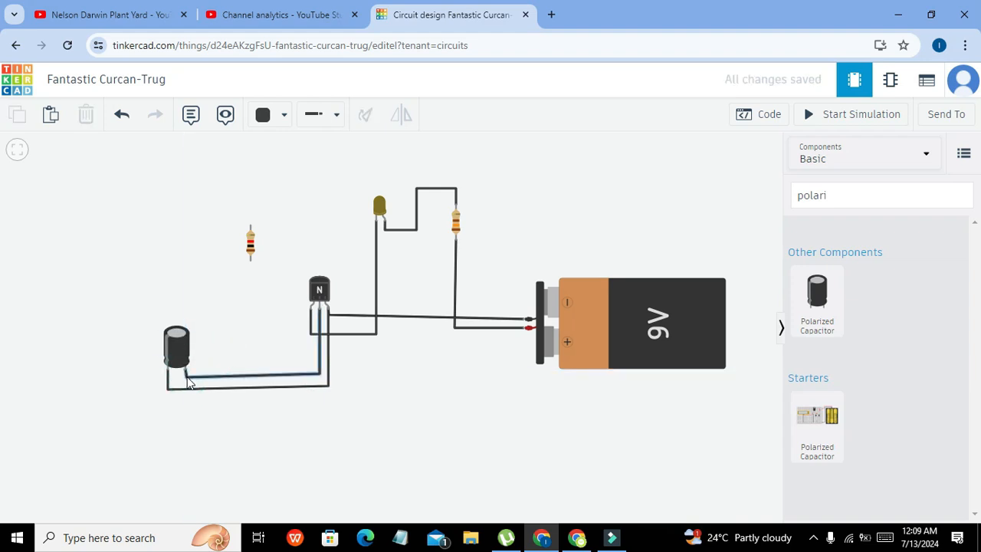
{"action": "left_click", "coordinate": [186, 376]}
{"action": "left_click", "coordinate": [230, 356]}
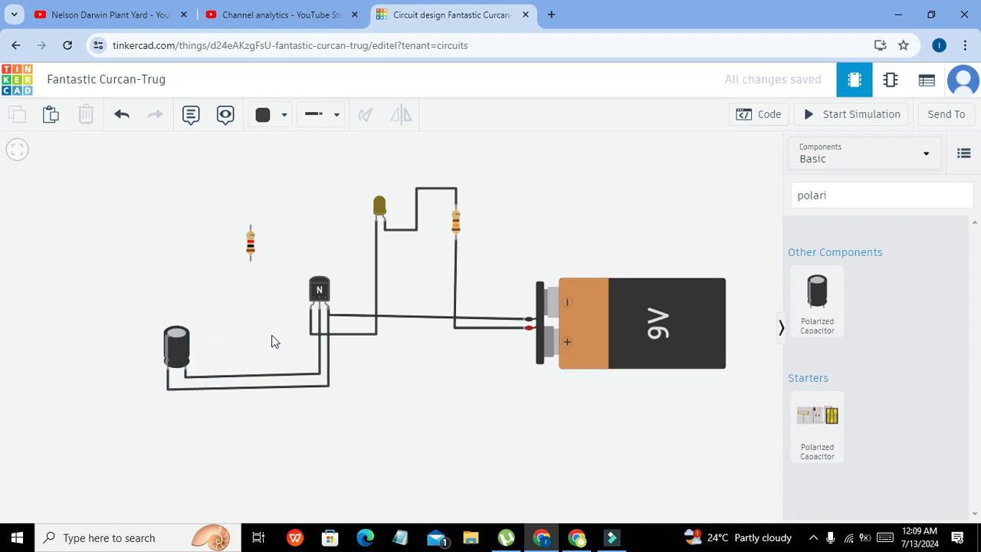
Set the resistance of the resistor above the capacitor to 300 kΩ and nudge the resistor slightly left.
{"action": "left_click", "coordinate": [249, 243]}
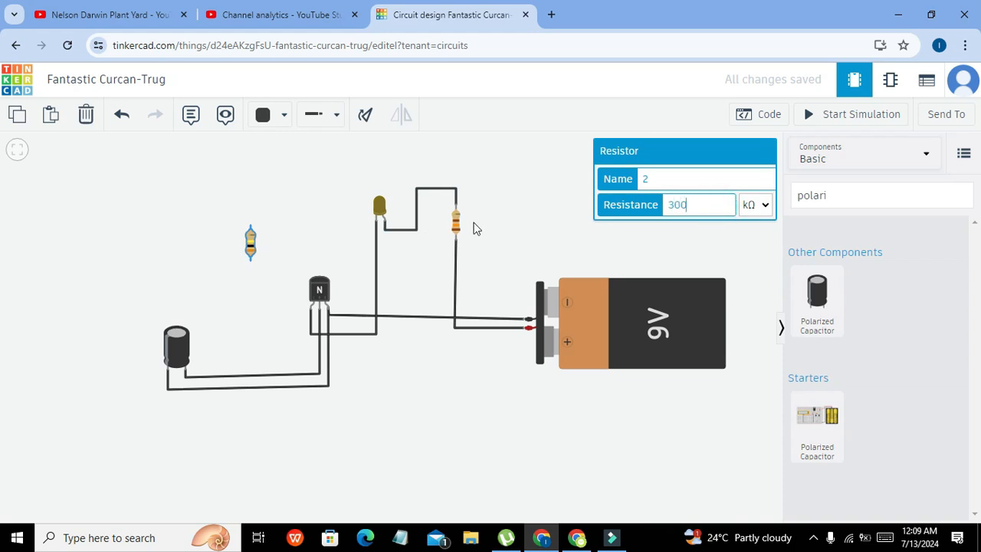
{"action": "left_click", "coordinate": [250, 242]}
{"action": "left_click_drag", "start_coordinate": [250, 243], "coordinate": [243, 243]}
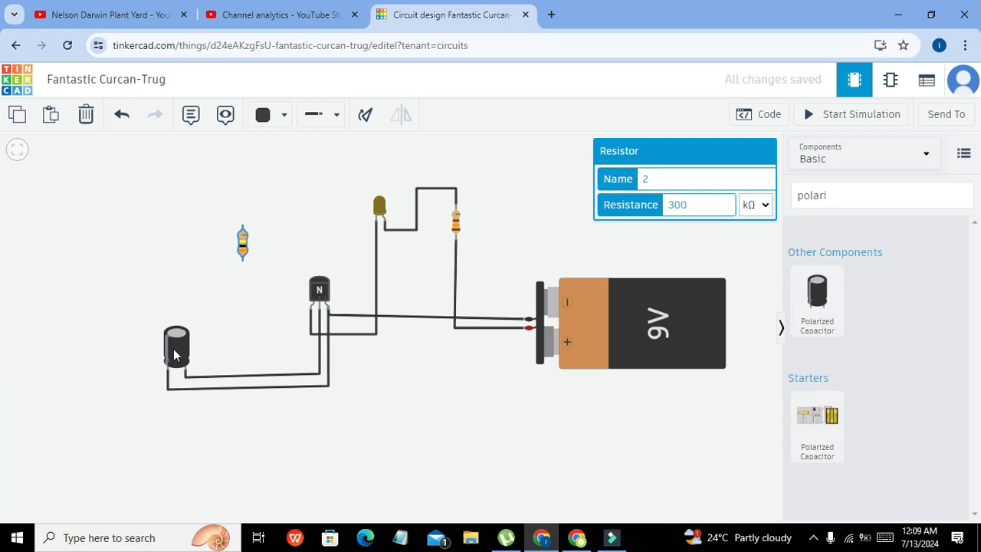
Wire the 300 kΩ resistor's lower lead to the capacitor's positive lead and lower the wire's corner onto the base wire.
{"action": "left_click", "coordinate": [242, 263]}
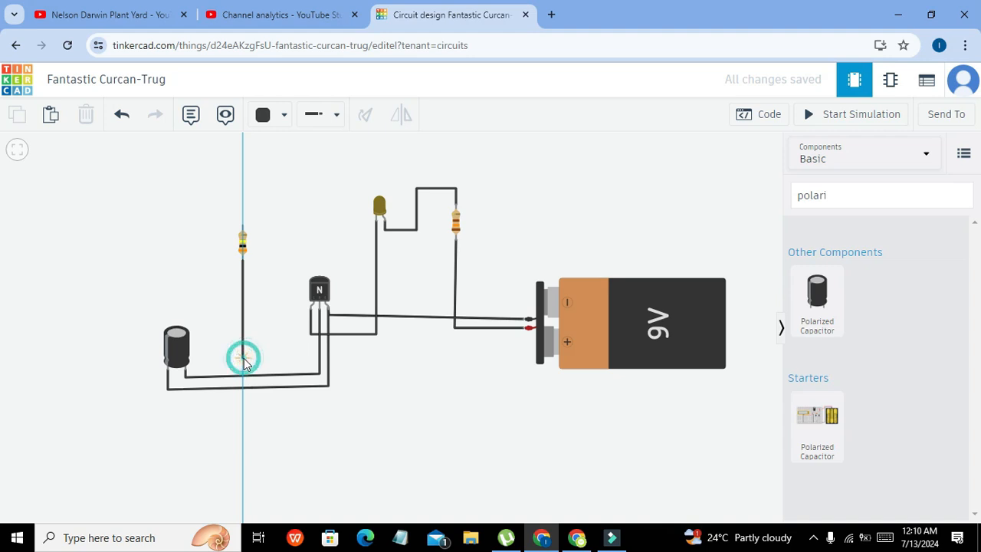
{"action": "left_click", "coordinate": [185, 370]}
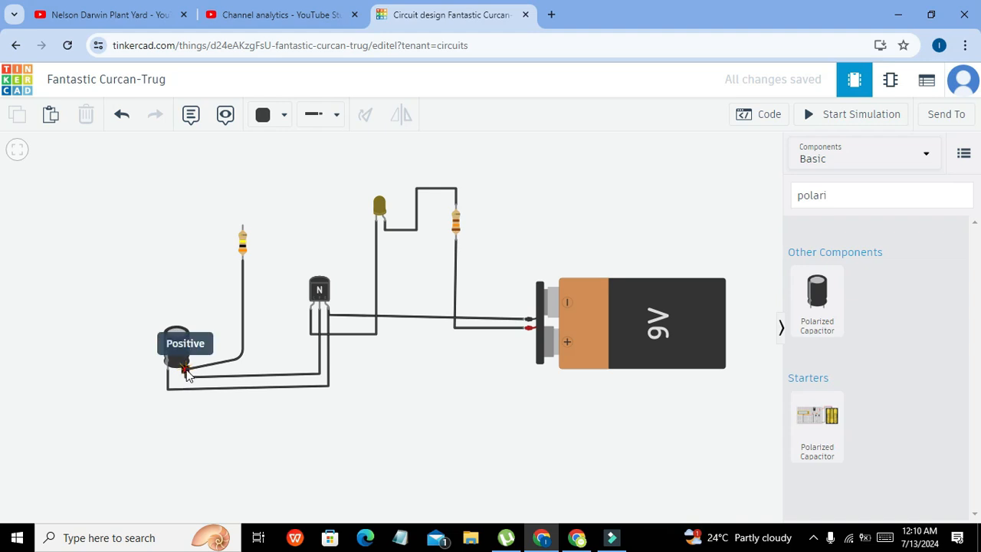
{"action": "left_click", "coordinate": [185, 371]}
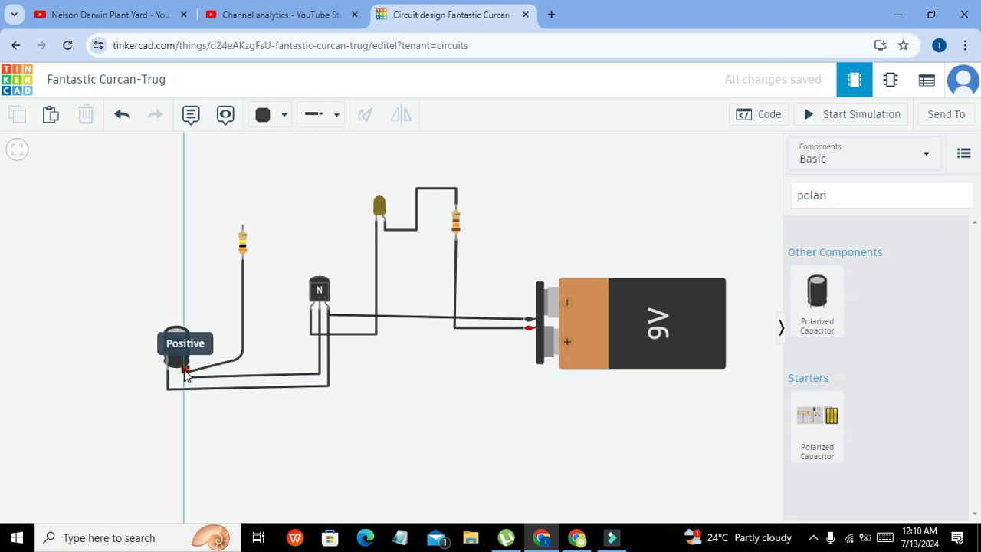
{"action": "left_click", "coordinate": [243, 361]}
{"action": "mouse_move", "coordinate": [244, 365]}
{"action": "left_mouse_down"}
{"action": "mouse_move", "coordinate": [242, 375]}
{"action": "mouse_move", "coordinate": [182, 386]}
{"action": "mouse_move", "coordinate": [243, 376]}
{"action": "left_mouse_up"}
{"action": "left_click", "coordinate": [267, 366]}
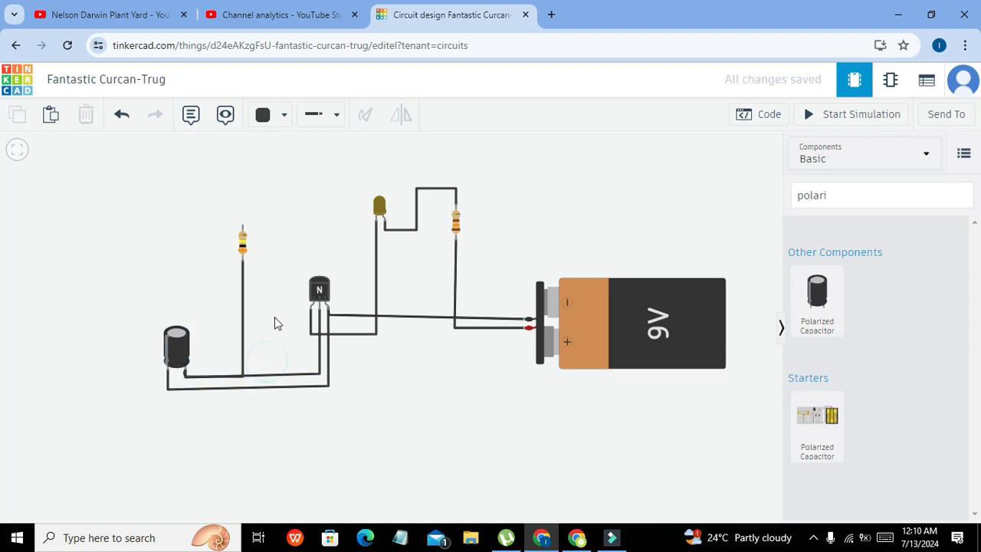
Wire the 300 kΩ resistor's upper lead over the top of the LED to the LED's anode with three corners.
{"action": "left_click", "coordinate": [242, 245]}
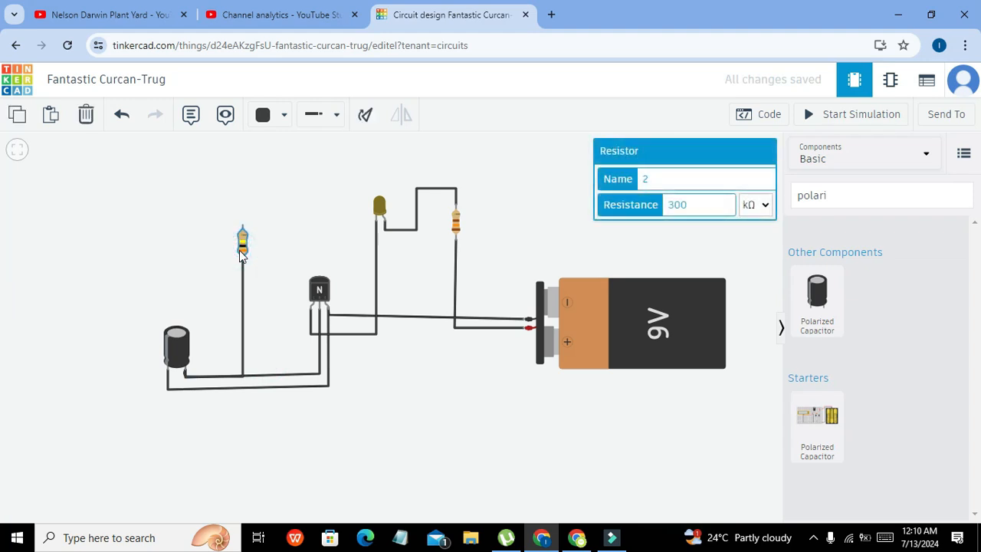
{"action": "left_click", "coordinate": [243, 228]}
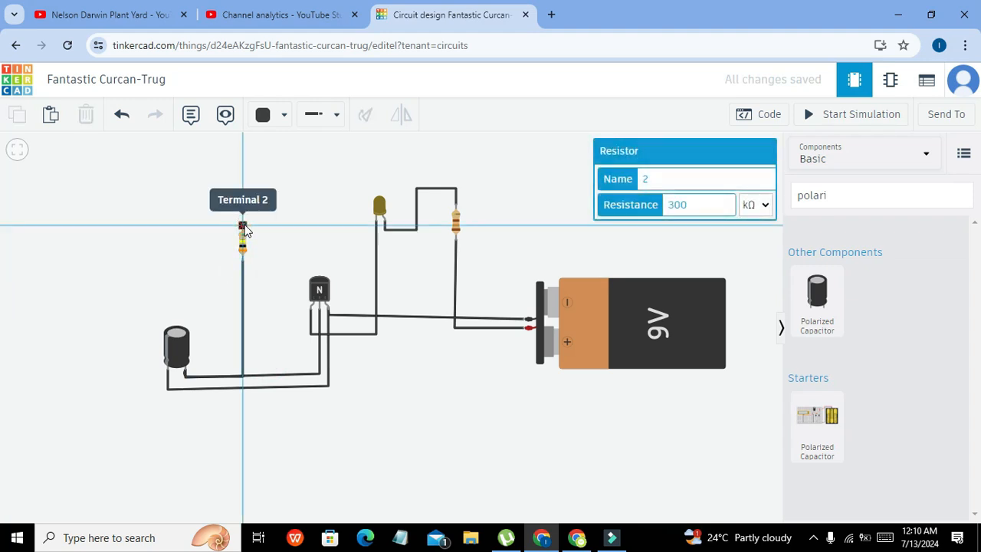
{"action": "left_click", "coordinate": [242, 184]}
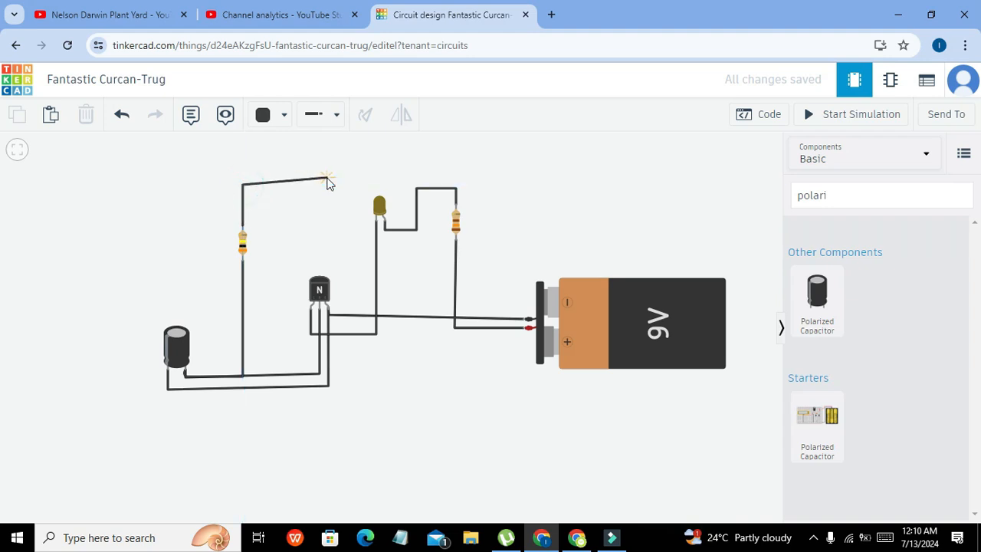
{"action": "left_click", "coordinate": [400, 185]}
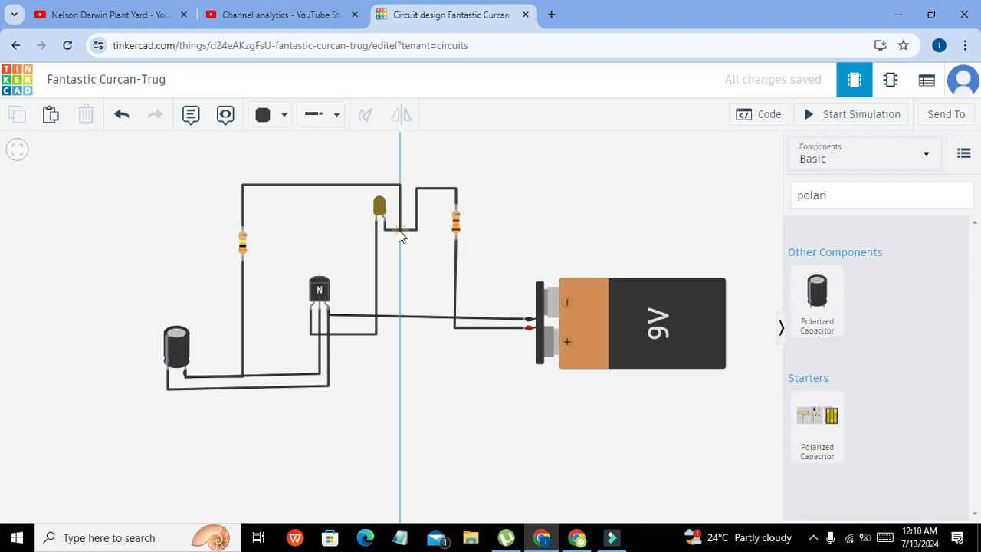
{"action": "left_click", "coordinate": [399, 221]}
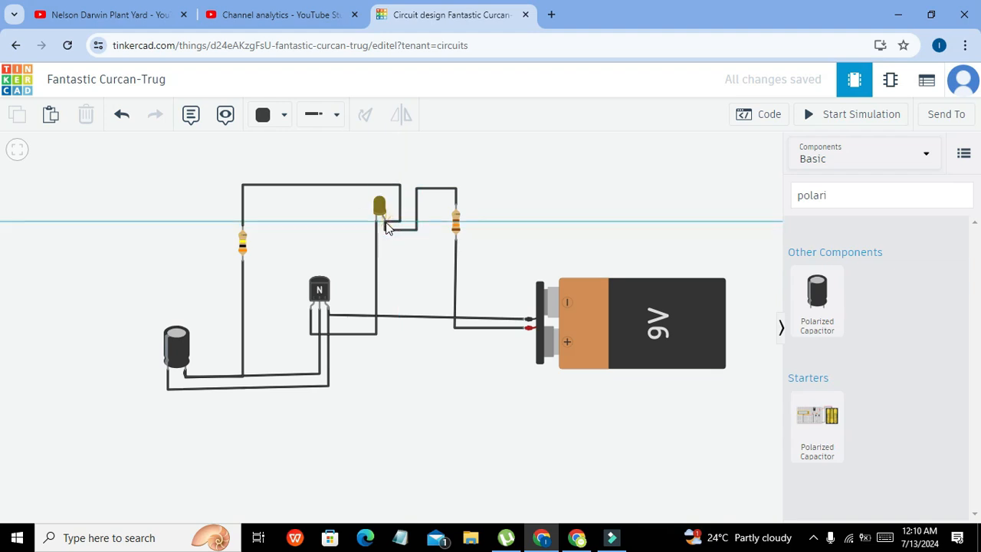
{"action": "left_click", "coordinate": [384, 223]}
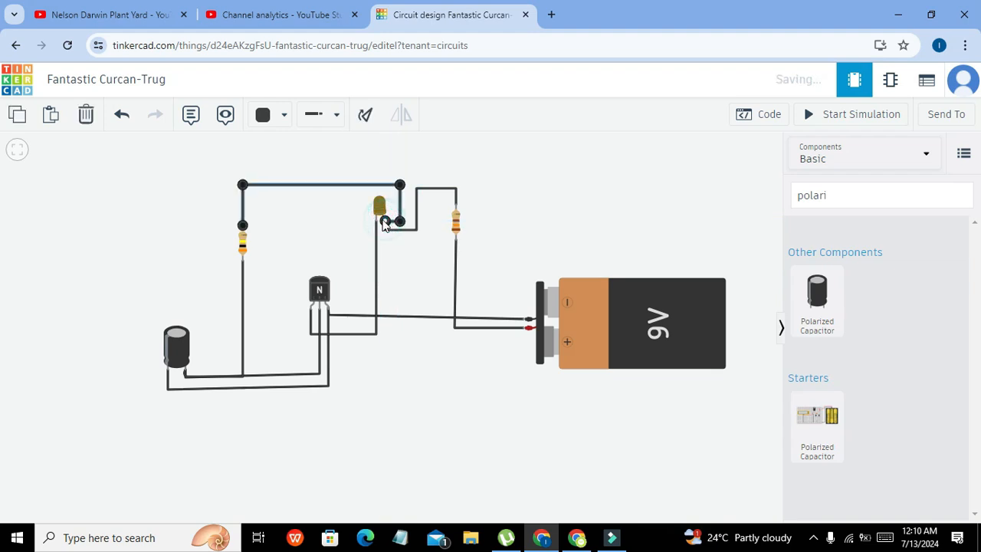
{"action": "left_click", "coordinate": [335, 223]}
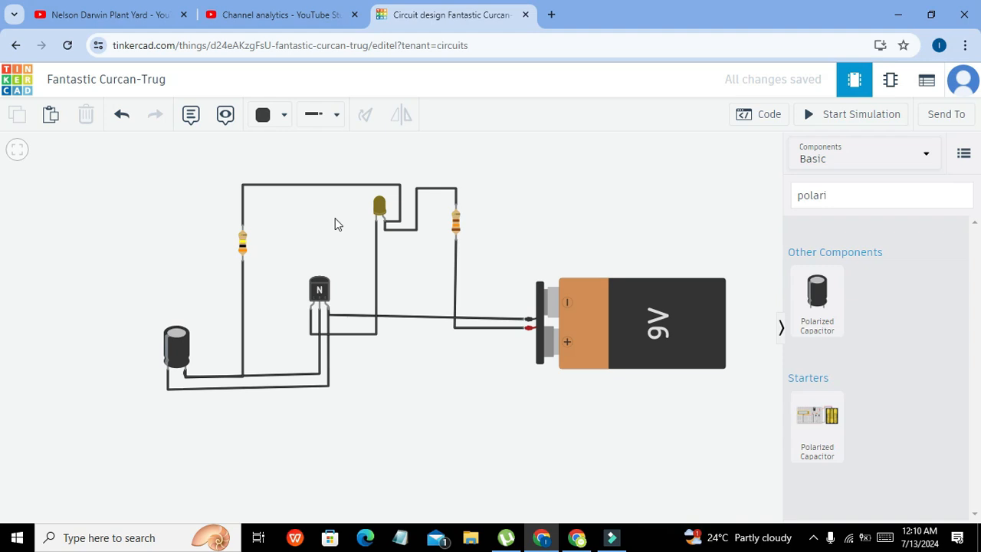
Open the code editor and start the circuit simulation.
{"action": "left_click_drag", "start_coordinate": [894, 188], "coordinate": [663, 191]}
{"action": "left_click", "coordinate": [664, 191]}
{"action": "key", "text": "s"}
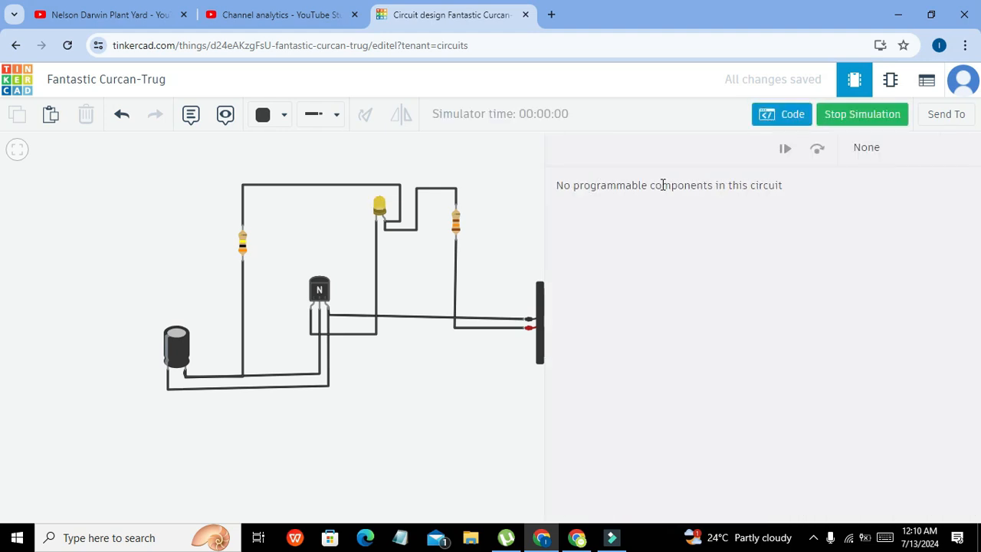
Close the code editor, search the components for "button" and place a slideswitch below the transistor.
{"action": "left_click", "coordinate": [788, 116]}
{"action": "double_click", "coordinate": [854, 199]}
{"action": "left_click", "coordinate": [858, 199]}
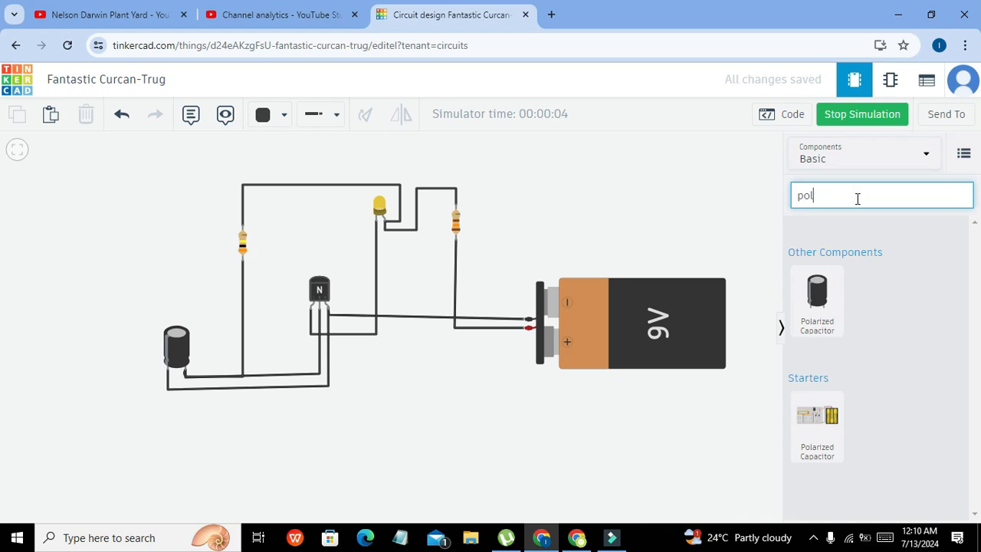
{"action": "key", "text": "BackSpace"}
{"action": "key", "text": "BackSpace"}
{"action": "key", "text": "BackSpace"}
{"action": "type", "text": "button"}
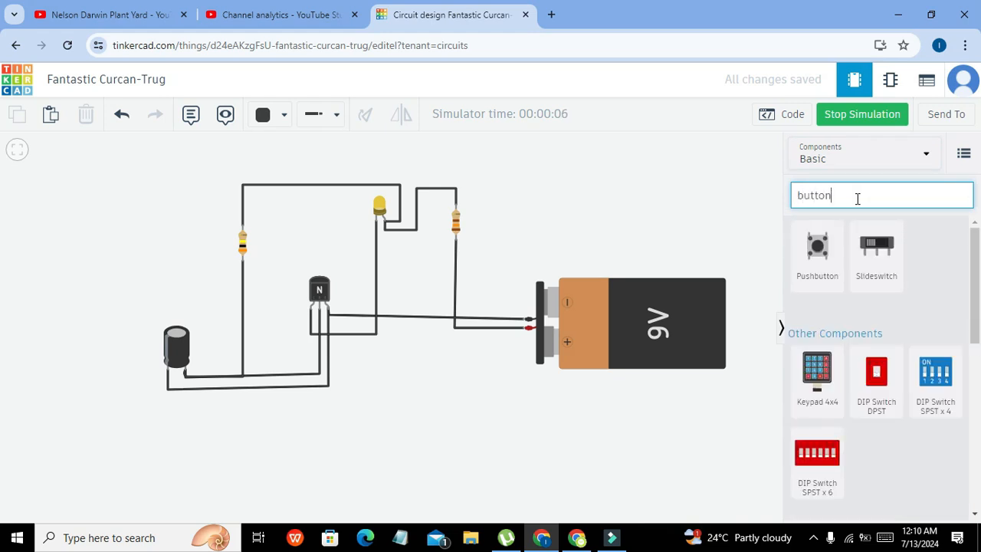
{"action": "left_click_drag", "start_coordinate": [876, 253], "coordinate": [323, 430]}
{"action": "left_click", "coordinate": [350, 466]}
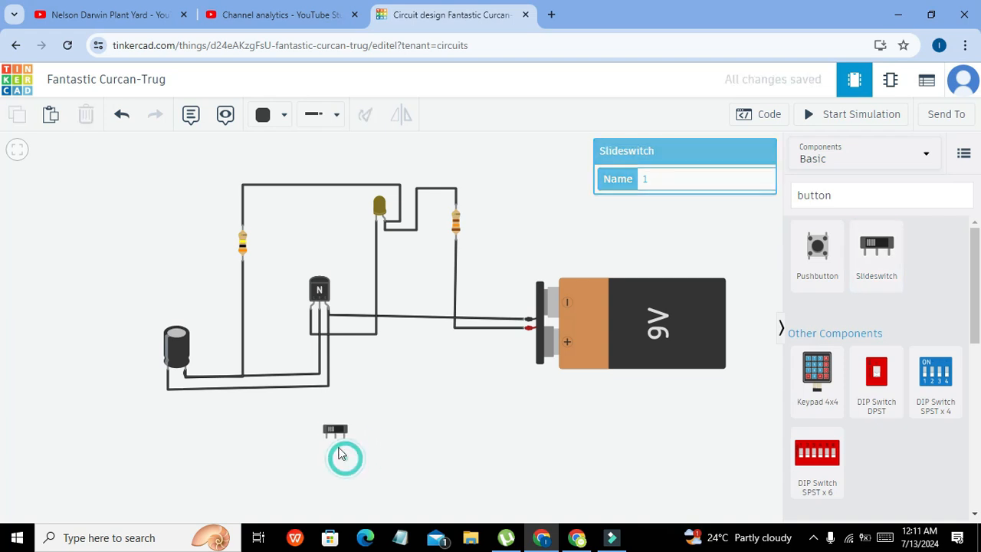
Wire the slideswitch's middle terminal to the capacitor's positive lead with two corners, aligning the far corner vertically under the lead.
{"action": "left_click", "coordinate": [335, 440]}
{"action": "left_click", "coordinate": [334, 453]}
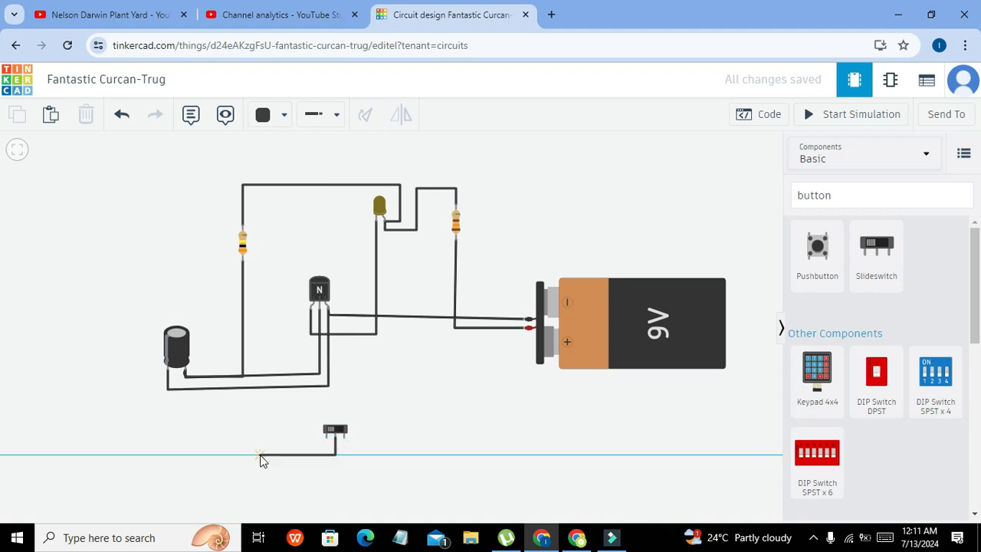
{"action": "left_click", "coordinate": [196, 450]}
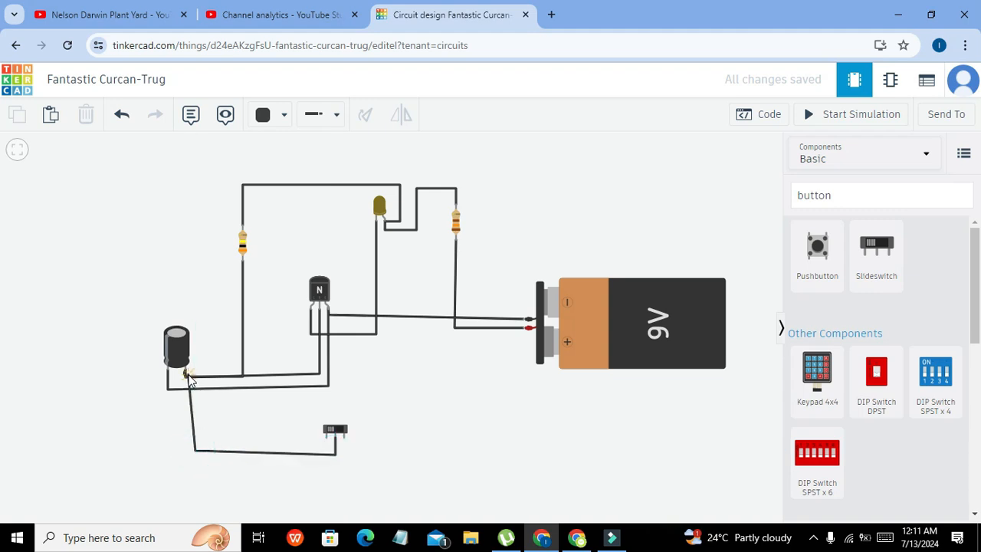
{"action": "left_click", "coordinate": [186, 373]}
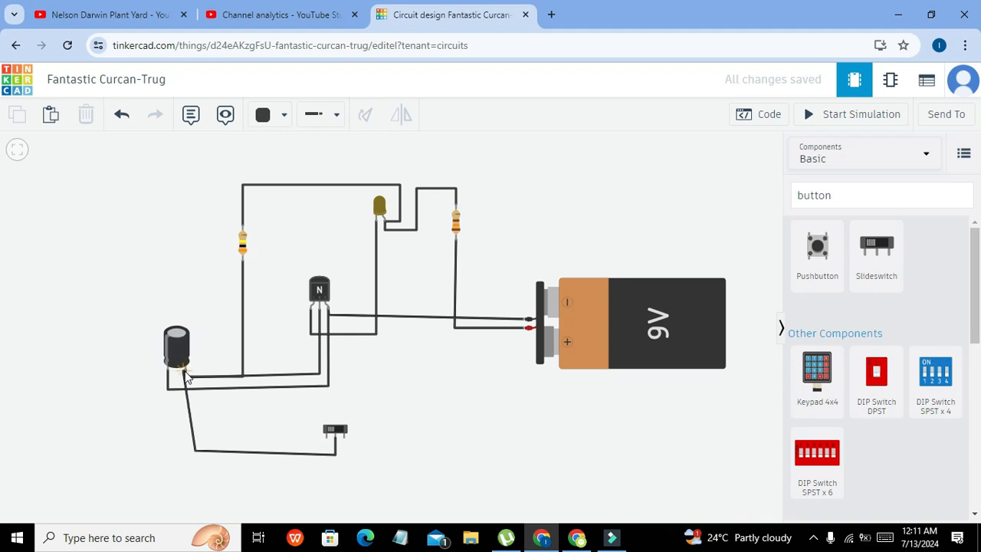
{"action": "left_click", "coordinate": [187, 371]}
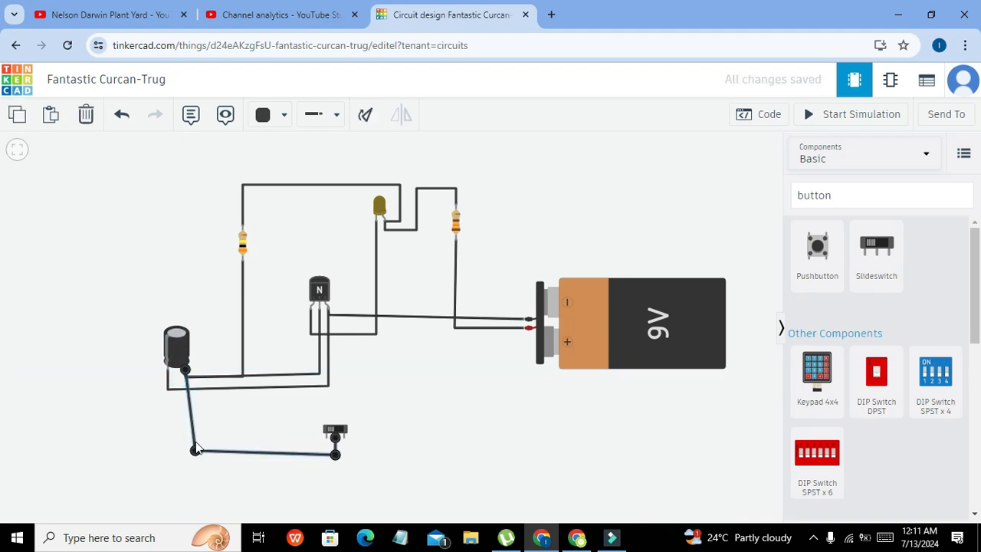
{"action": "left_click_drag", "start_coordinate": [196, 450], "coordinate": [186, 451]}
{"action": "left_click", "coordinate": [266, 481]}
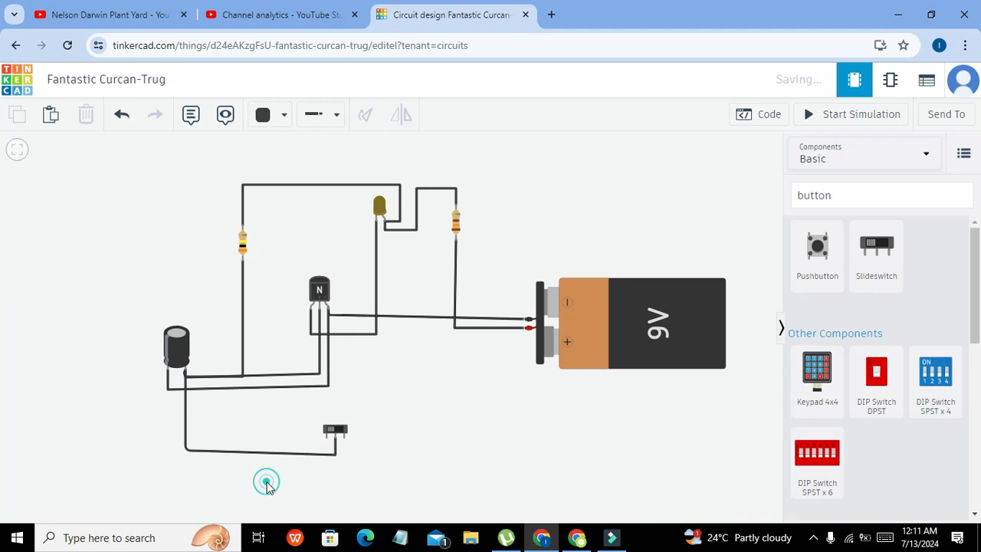
Wire the slideswitch's right terminal to the capacitor's negative lead with two corners, and square off the lower corner of the other switch wire.
{"action": "left_click", "coordinate": [344, 442]}
{"action": "left_click", "coordinate": [347, 463]}
{"action": "left_click", "coordinate": [167, 460]}
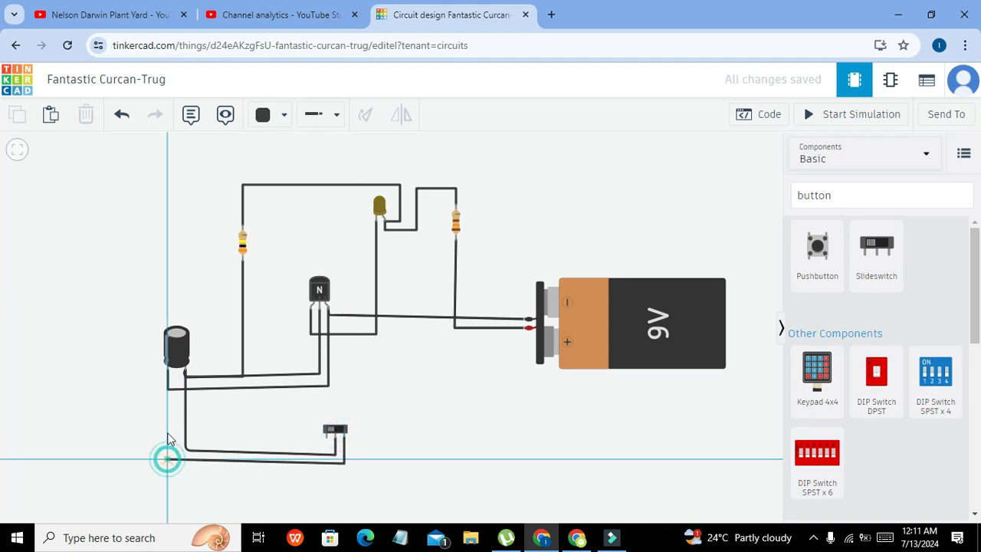
{"action": "left_click", "coordinate": [167, 369]}
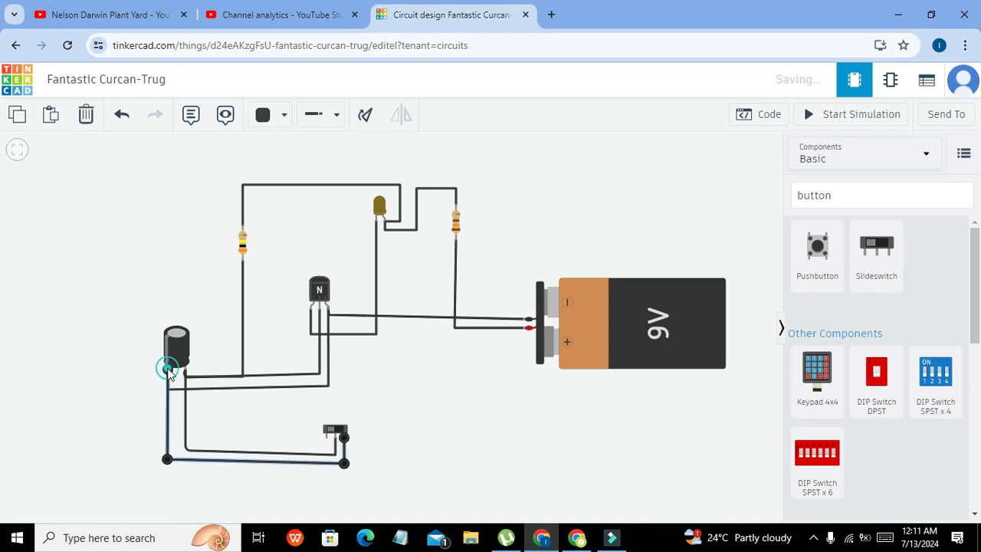
{"action": "left_click", "coordinate": [148, 418]}
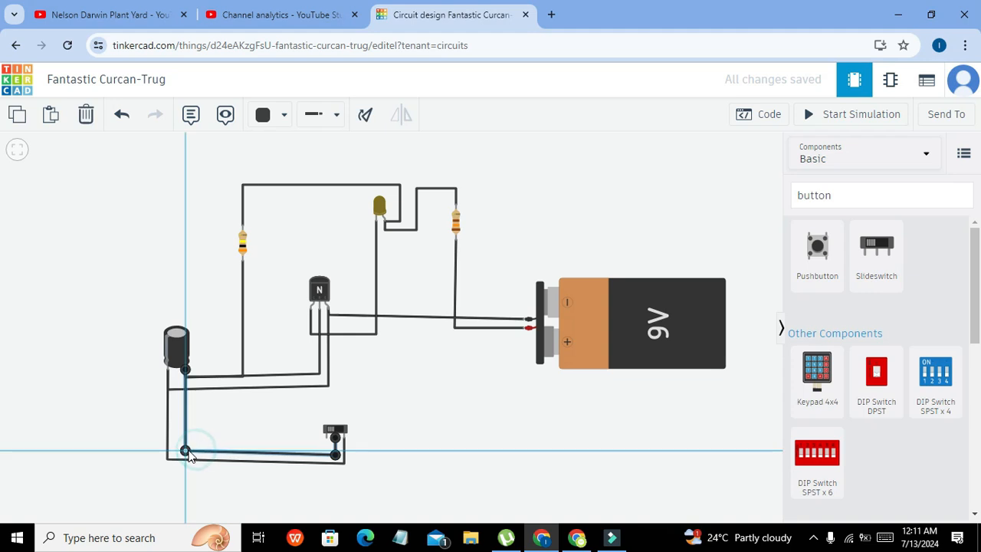
{"action": "left_click", "coordinate": [215, 434]}
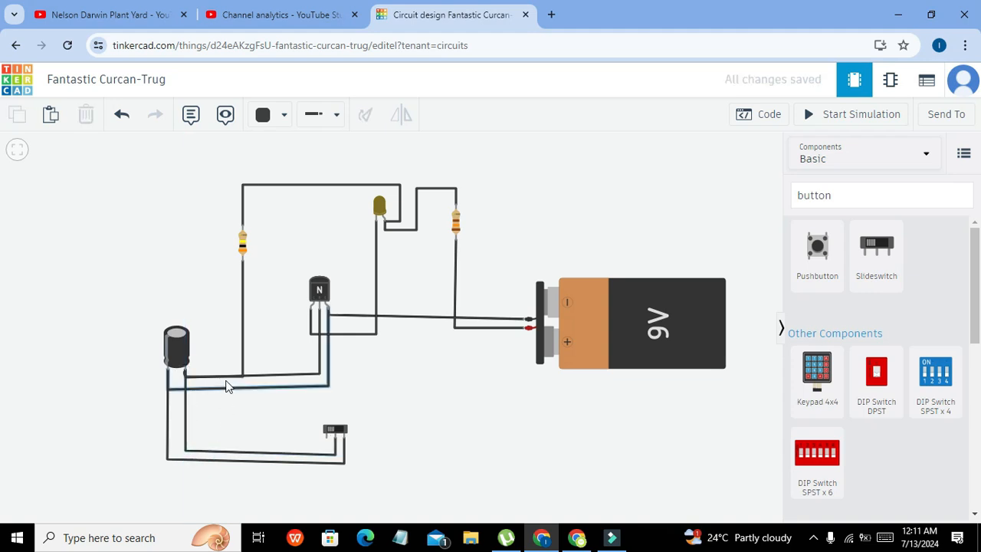
Straighten the two wires between the transistor and the capacitor by lowering their corners below the transistor until the runs are horizontal.
{"action": "left_click", "coordinate": [315, 388]}
{"action": "left_click_drag", "start_coordinate": [328, 387], "coordinate": [329, 387]}
{"action": "left_click", "coordinate": [366, 388]}
{"action": "left_click", "coordinate": [317, 373]}
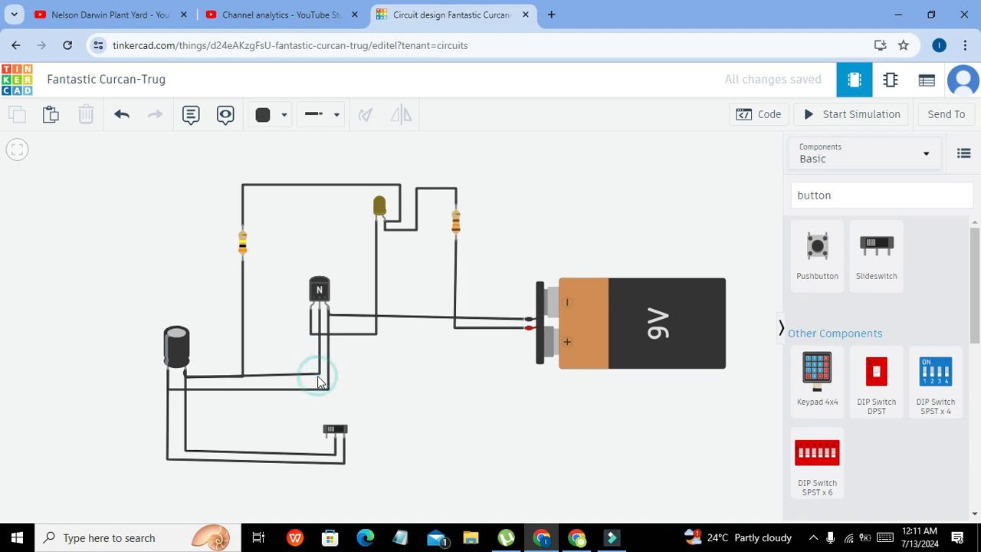
{"action": "left_click", "coordinate": [319, 374]}
{"action": "left_click_drag", "start_coordinate": [322, 373], "coordinate": [322, 381]}
{"action": "left_click", "coordinate": [377, 389]}
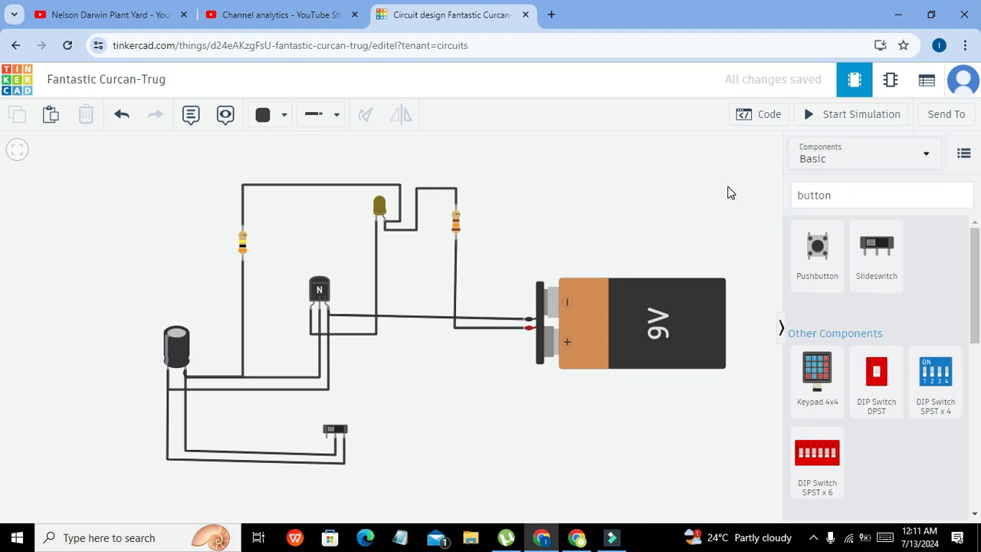
Search the components for "multimeter" and place a multimeter above the capacitor.
{"action": "left_click", "coordinate": [759, 113]}
{"action": "left_click", "coordinate": [785, 111]}
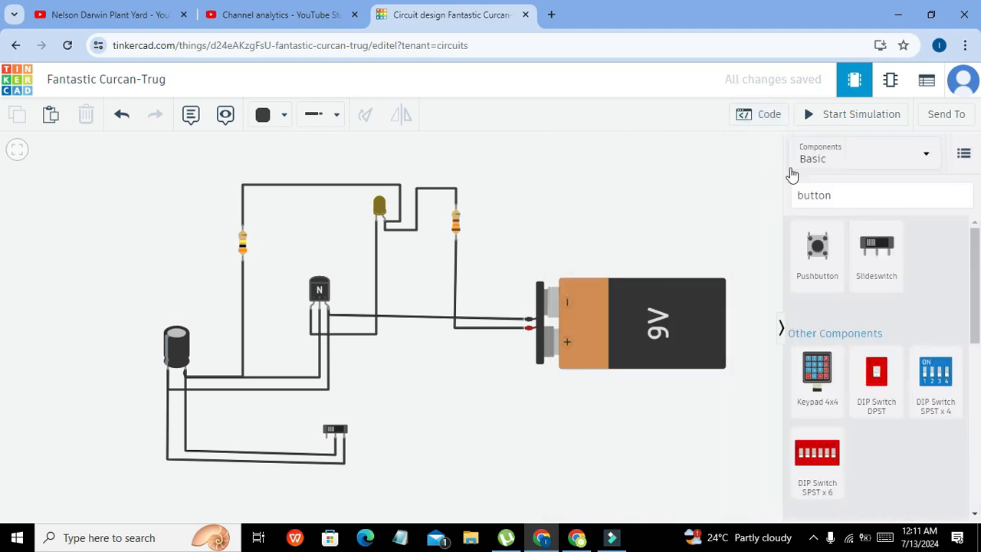
{"action": "left_click", "coordinate": [840, 188]}
{"action": "type", "text": "mul"}
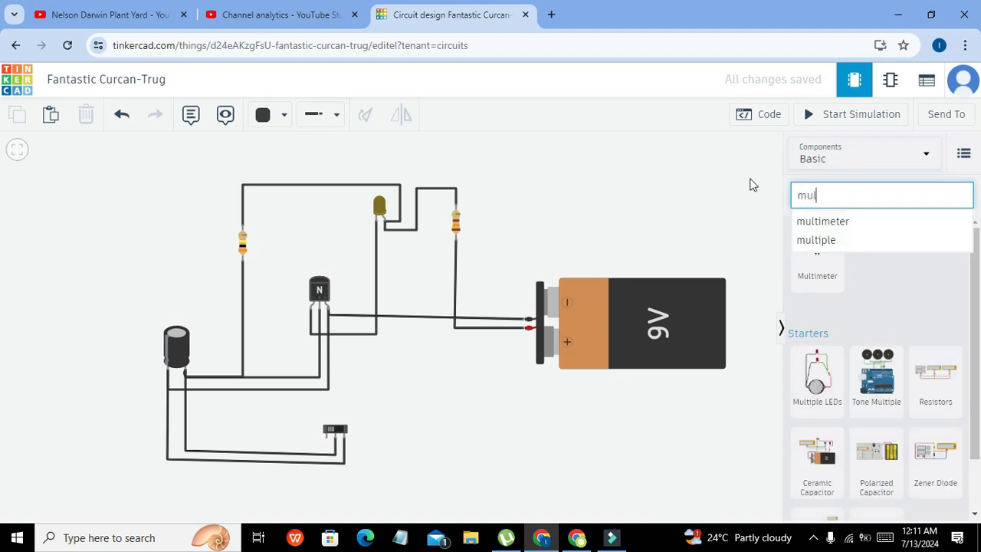
{"action": "left_click", "coordinate": [817, 221]}
{"action": "left_click_drag", "start_coordinate": [815, 230], "coordinate": [149, 213]}
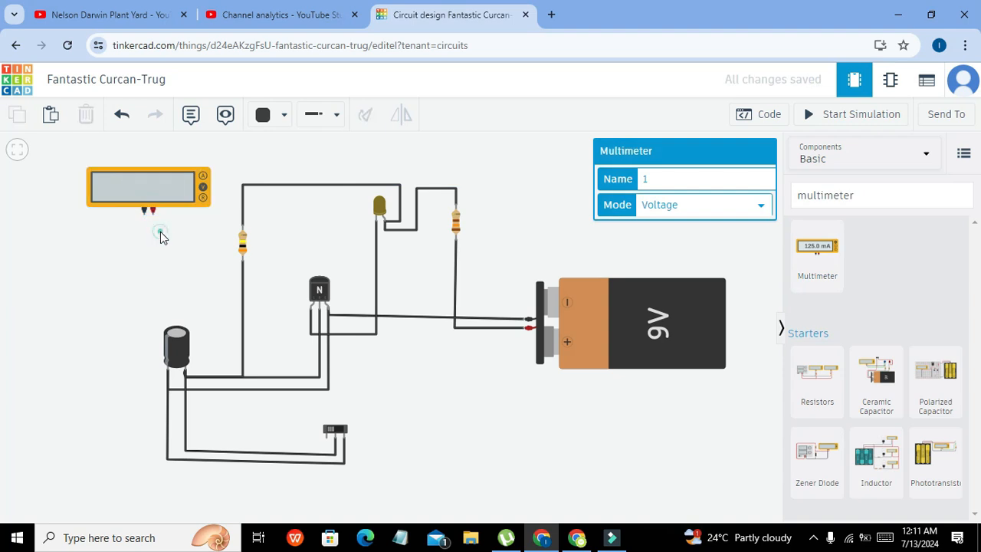
{"action": "left_click", "coordinate": [154, 225]}
Wire the multimeter's positive terminal around the bottom of the circuit to the LED's anode with two corners.
{"action": "left_click", "coordinate": [152, 212]}
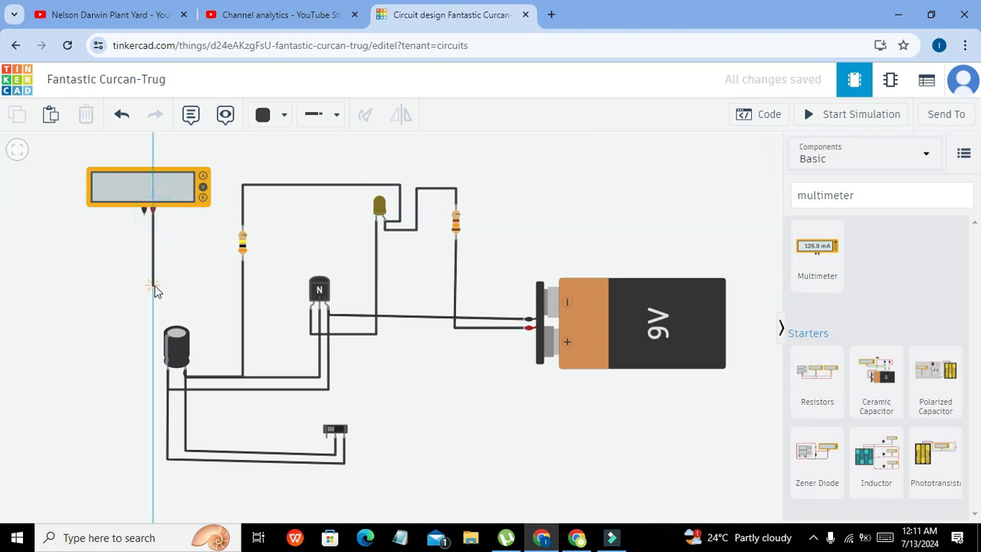
{"action": "left_click", "coordinate": [152, 479]}
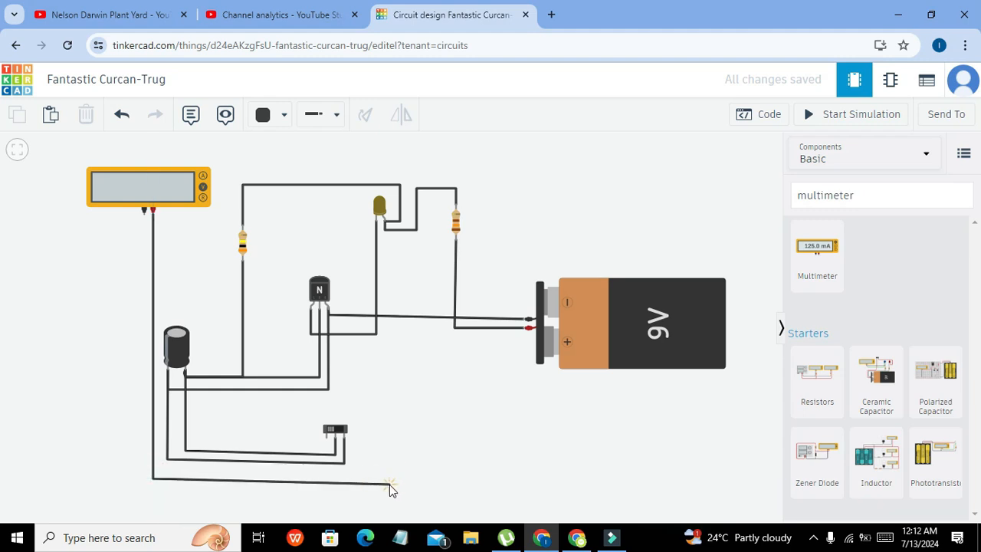
{"action": "left_click", "coordinate": [387, 483]}
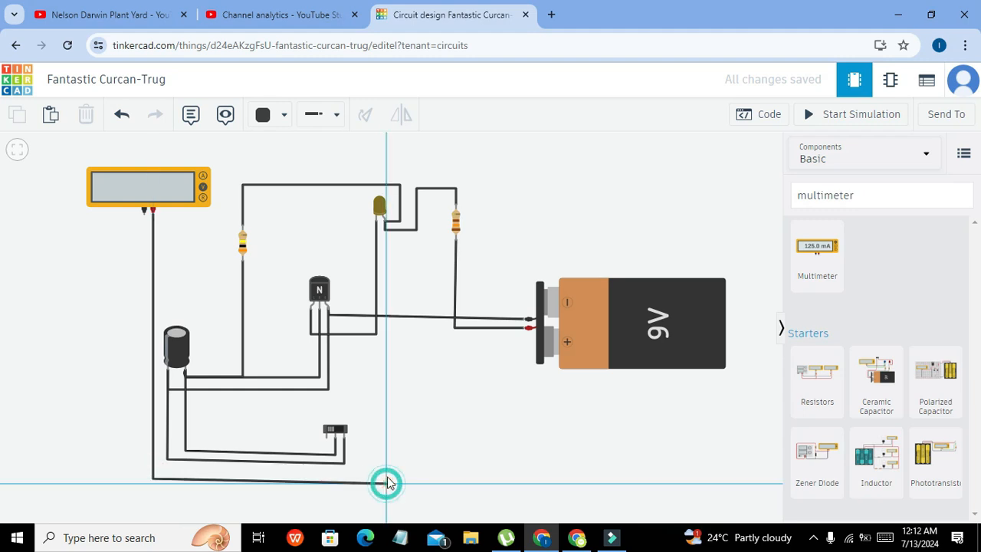
{"action": "left_click", "coordinate": [385, 222]}
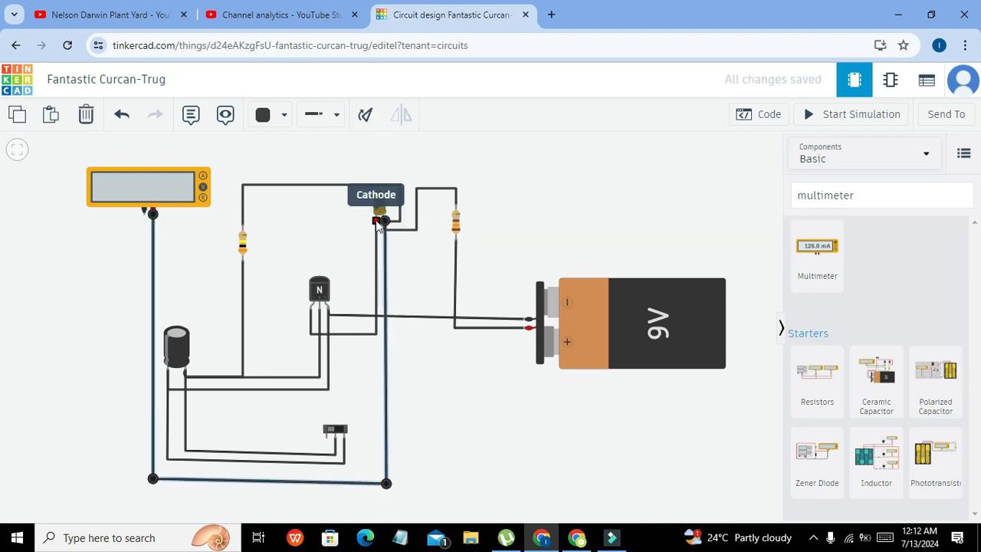
Wire the LED's cathode to the multimeter's negative terminal with a corner just below the multimeter.
{"action": "left_click", "coordinate": [376, 221]}
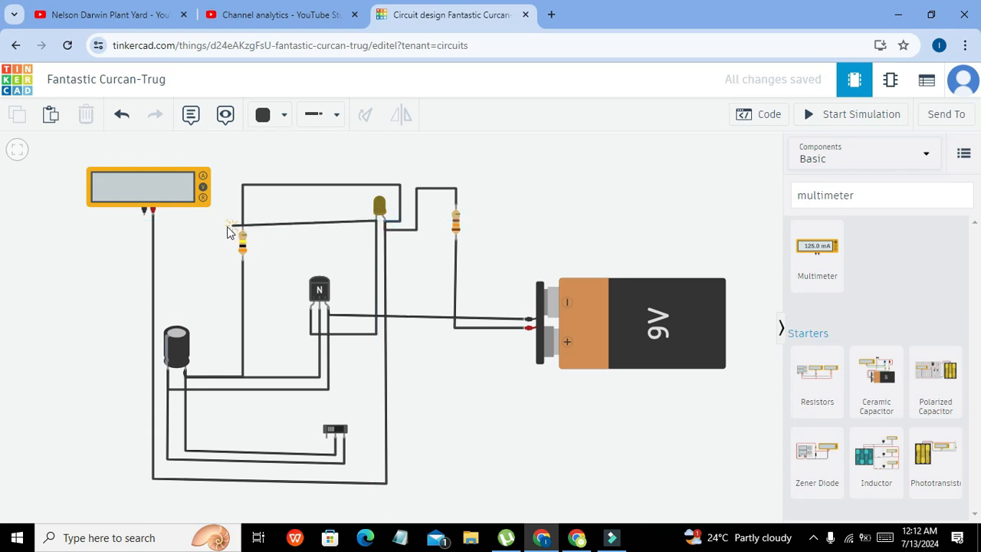
{"action": "left_click", "coordinate": [144, 213]}
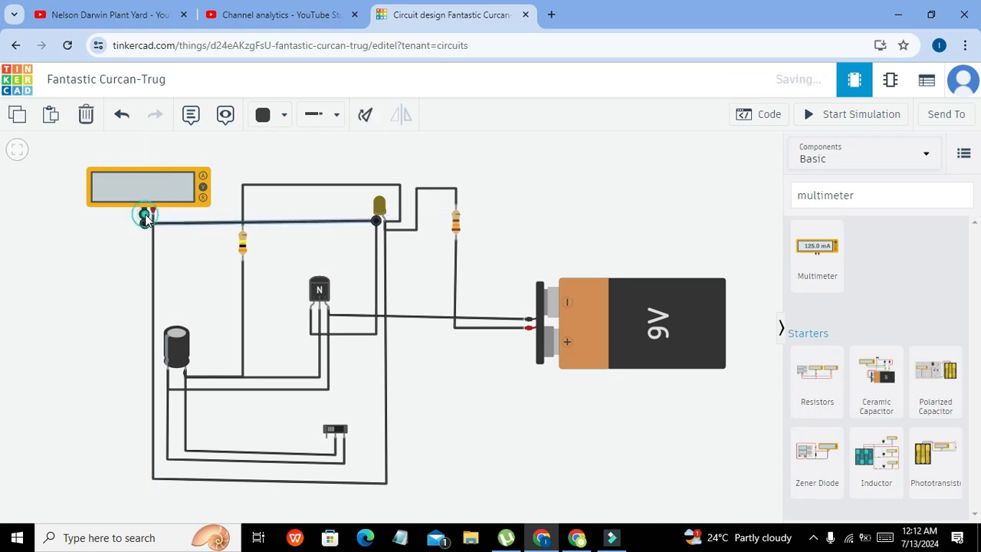
{"action": "left_click", "coordinate": [113, 243]}
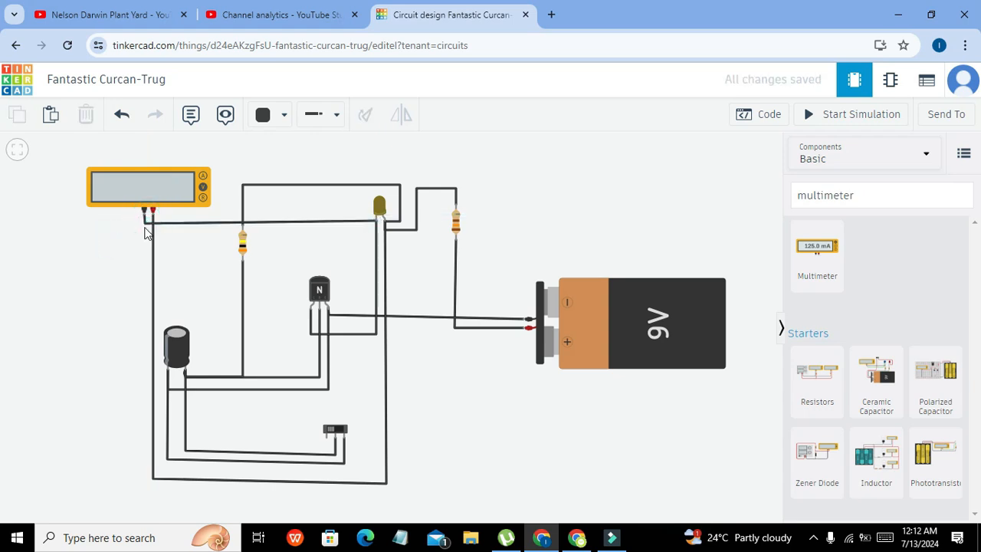
{"action": "left_click", "coordinate": [265, 279]}
Start the simulation and toggle the slideswitch while watching the LED and the multimeter.
{"action": "left_click", "coordinate": [851, 119]}
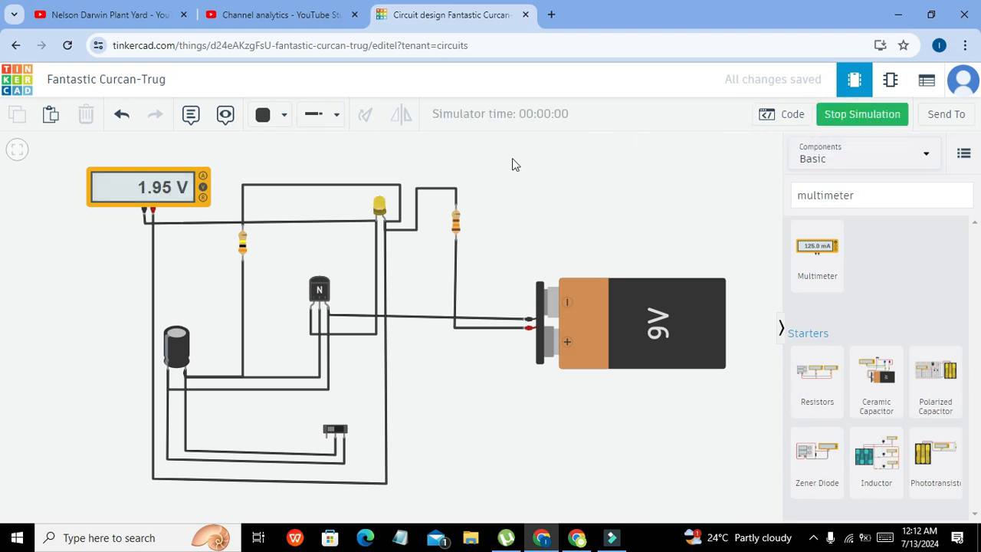
{"action": "left_click", "coordinate": [338, 431]}
{"action": "left_click", "coordinate": [337, 431]}
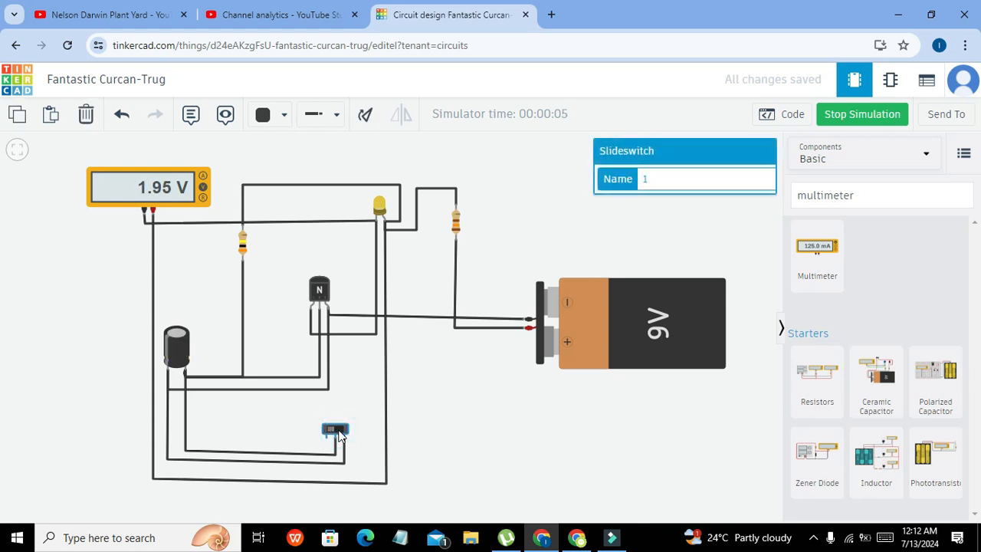
Set the polarized capacitor's capacitance to 2000 µF and its voltage rating to 10 V.
{"action": "left_click", "coordinate": [177, 345]}
{"action": "left_click", "coordinate": [698, 213]}
{"action": "type", "text": "20000"}
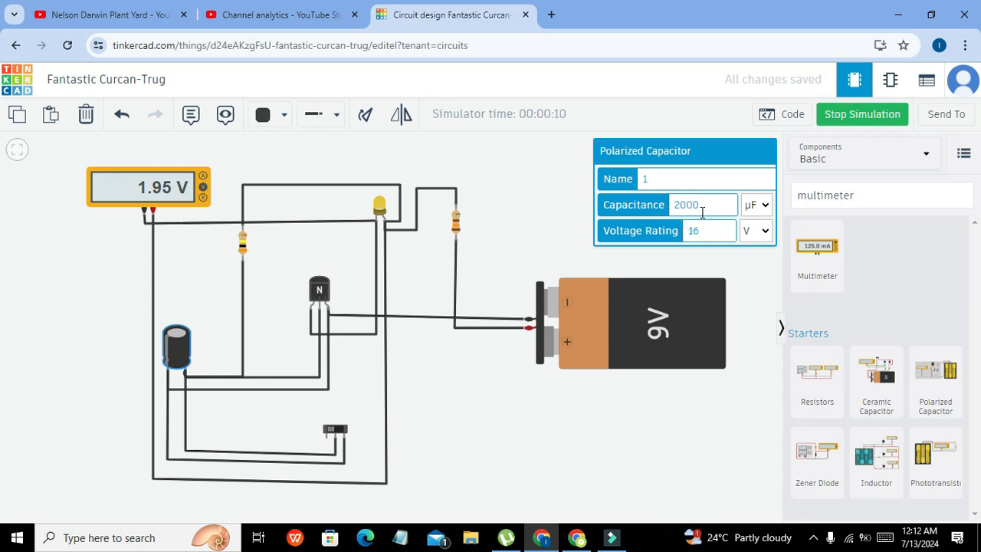
{"action": "left_click", "coordinate": [703, 229]}
{"action": "left_click", "coordinate": [551, 224]}
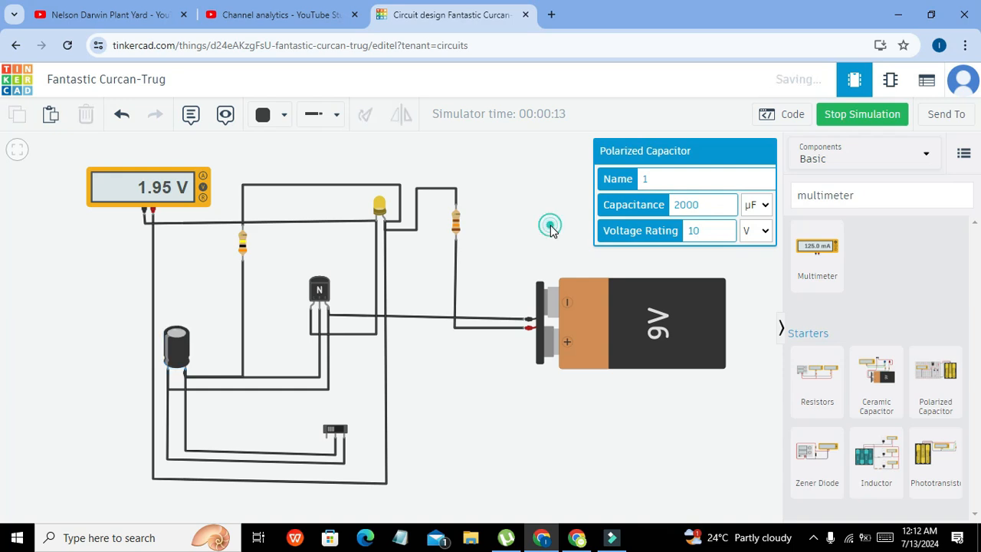
Restart the simulation and toggle the slideswitch twice to test the LED's delayed switching.
{"action": "left_click", "coordinate": [871, 127]}
{"action": "left_click", "coordinate": [833, 123]}
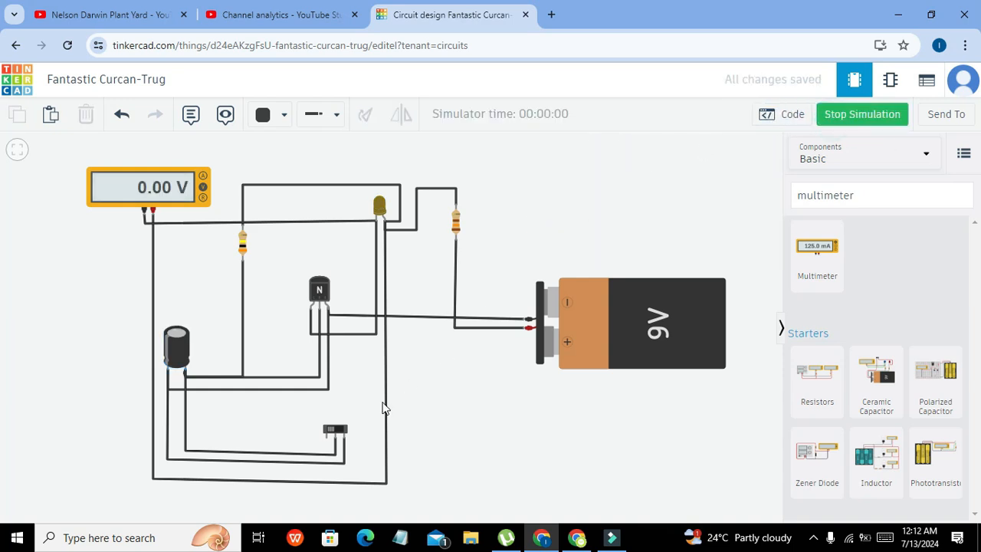
{"action": "left_click", "coordinate": [338, 432]}
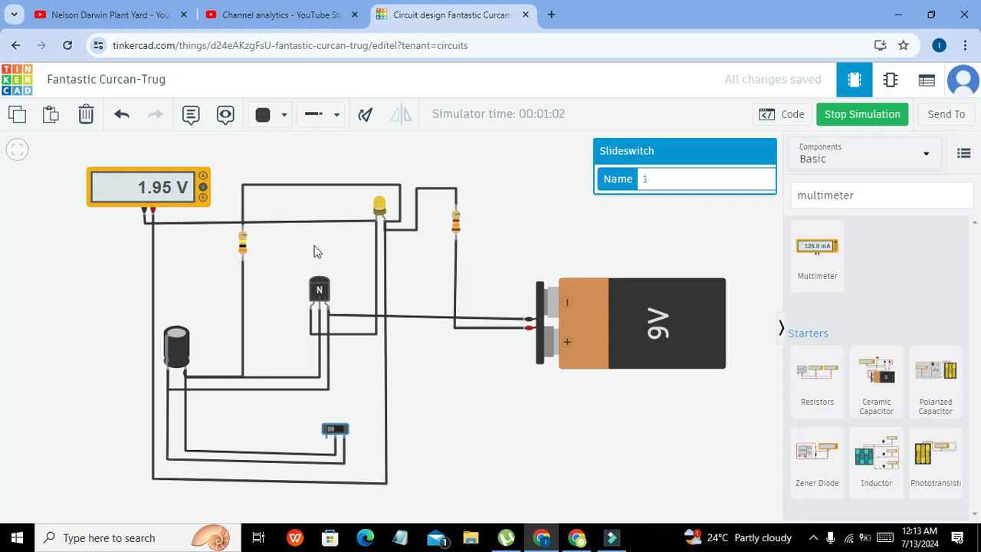
{"action": "left_click", "coordinate": [341, 432]}
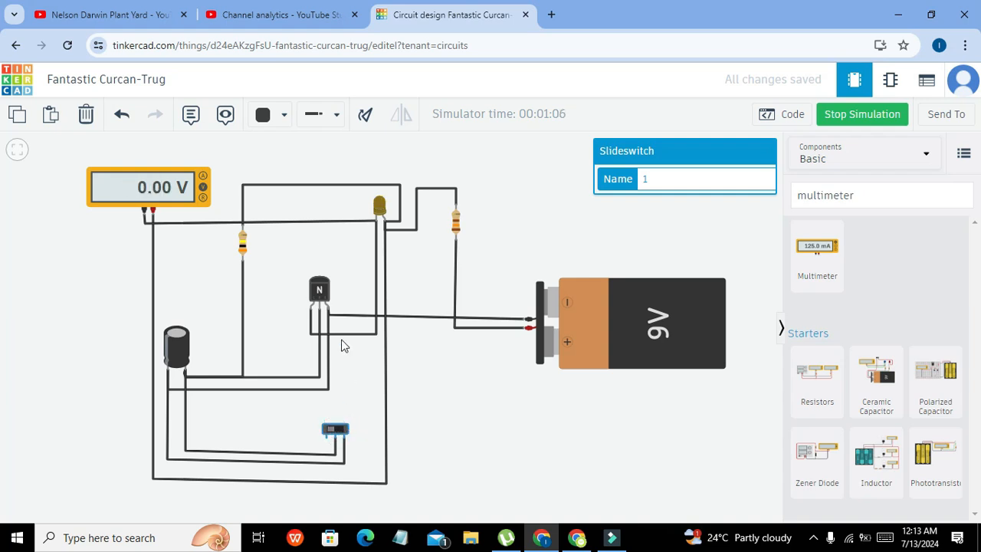